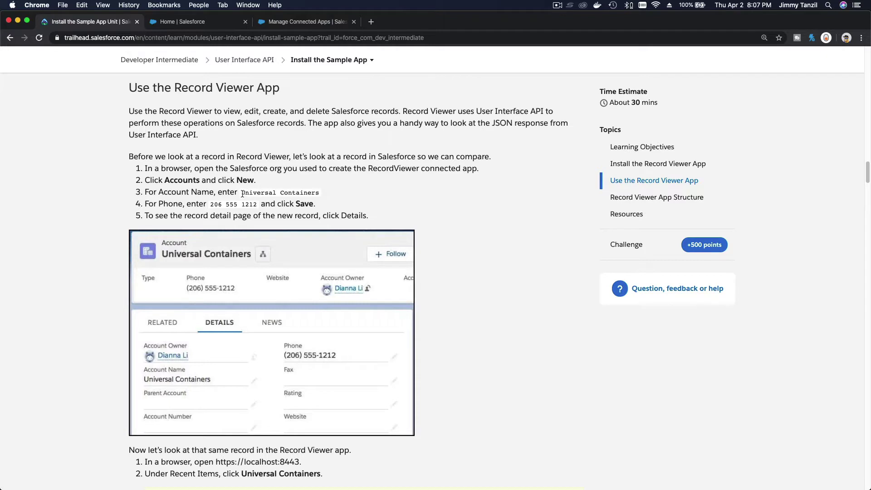
# Copy 'Universal Containers' from the Trailhead instructions and switch to the Salesforce home page
pyautogui.moveTo(242, 193); pyautogui.dragTo(319, 192)
pyautogui.press('super+c')
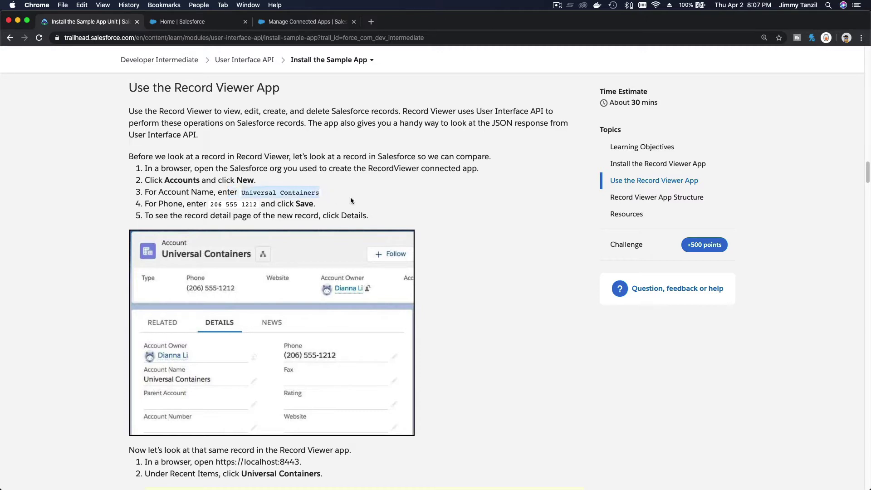
pyautogui.click(195, 24)
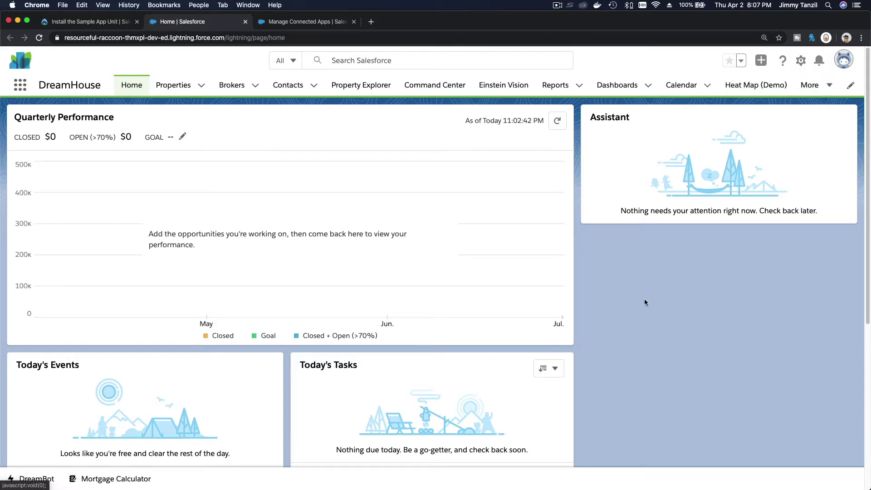
# Start a new account from the Accounts list with 'Universal Containers' pasted as its name
pyautogui.click(18, 87)
pyautogui.write('Acc')
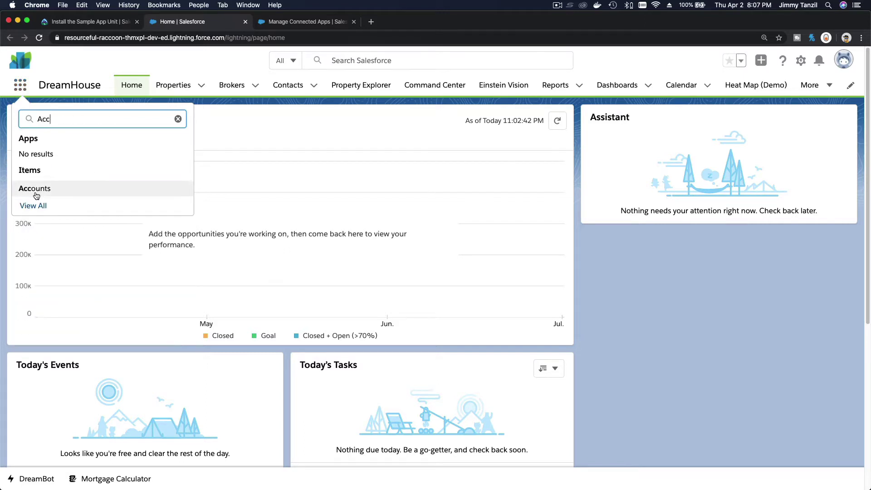
pyautogui.click(35, 192)
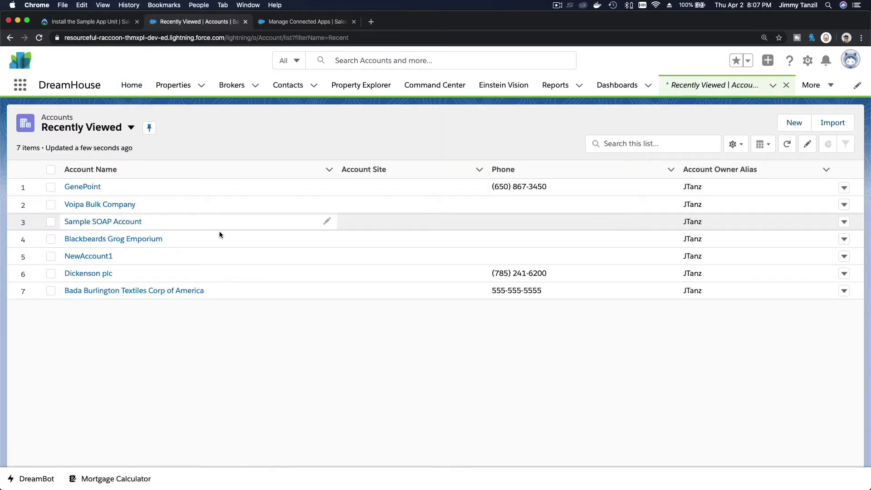
pyautogui.click(794, 122)
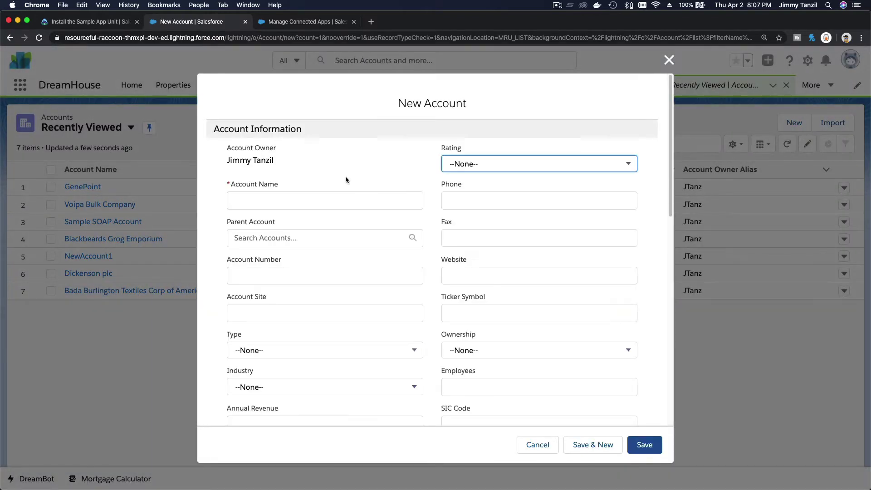
pyautogui.click(326, 203)
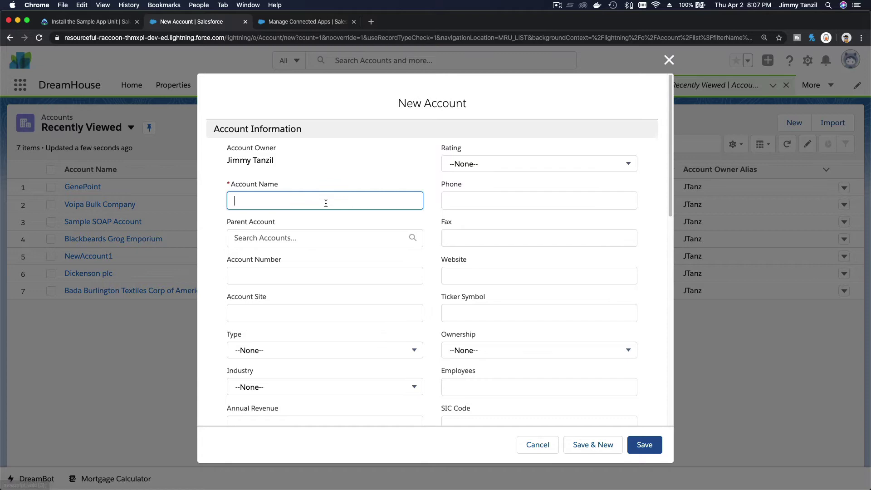
pyautogui.press('super+v')
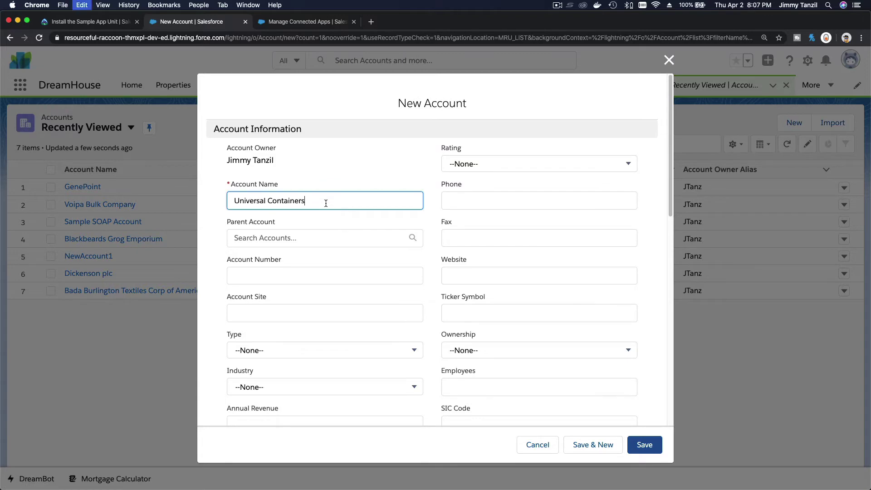
pyautogui.click(82, 22)
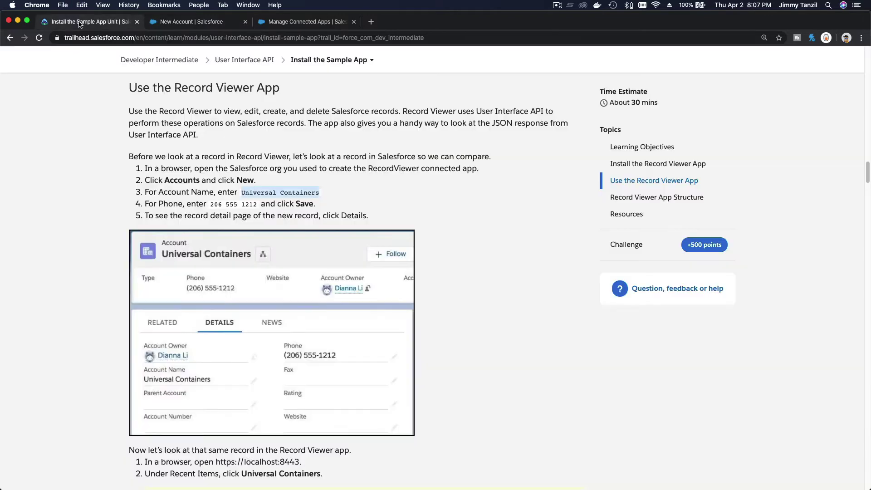
pyautogui.moveTo(146, 205); pyautogui.dragTo(227, 205)
pyautogui.click(214, 205)
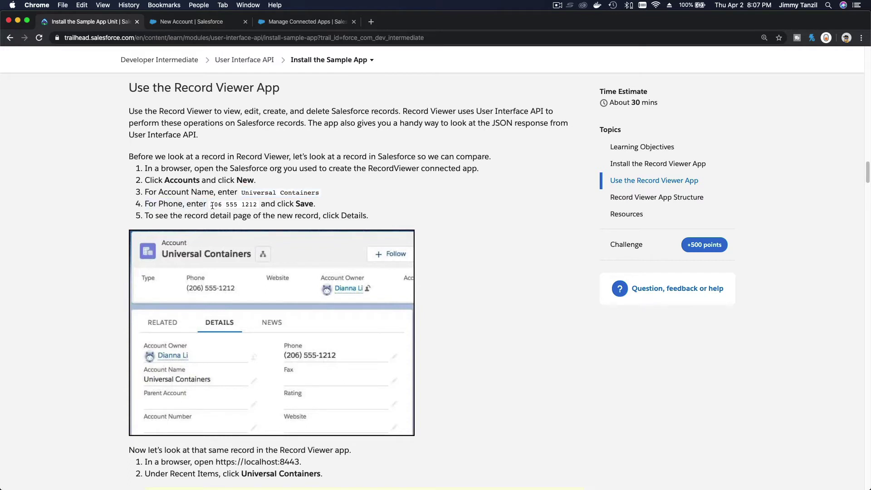
pyautogui.doubleClick(214, 204)
pyautogui.moveTo(211, 205); pyautogui.dragTo(251, 204)
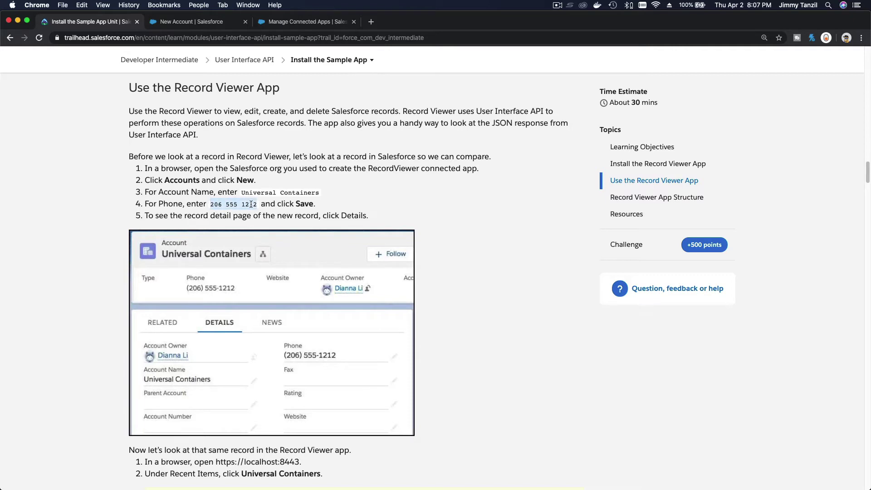
pyautogui.press('super+c')
pyautogui.click(213, 22)
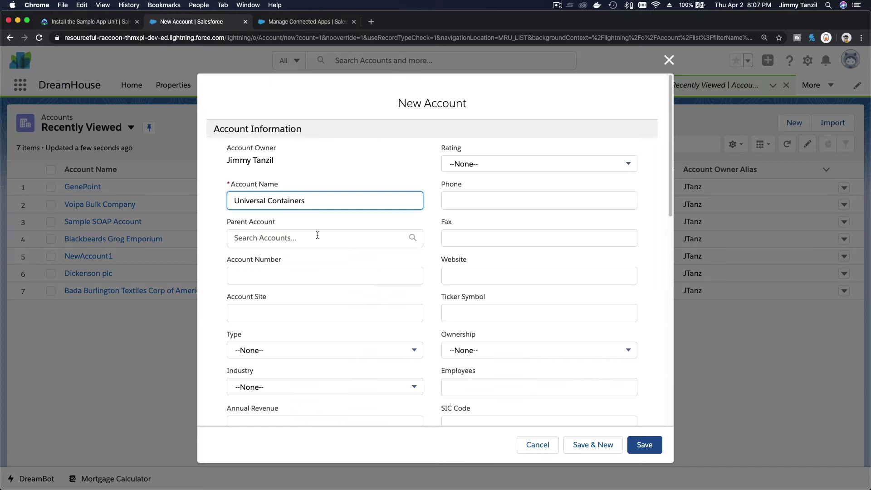
pyautogui.click(465, 205)
pyautogui.press('super+v')
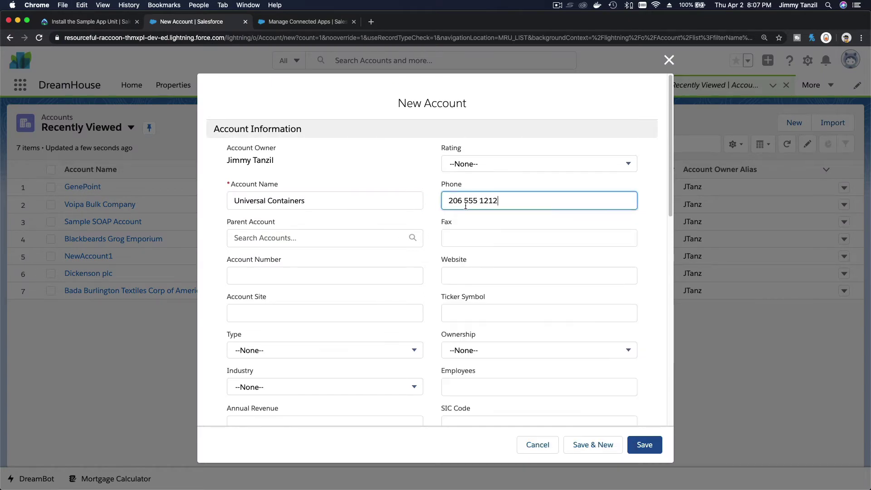
pyautogui.click(638, 221)
pyautogui.scroll(-2, 638, 220)
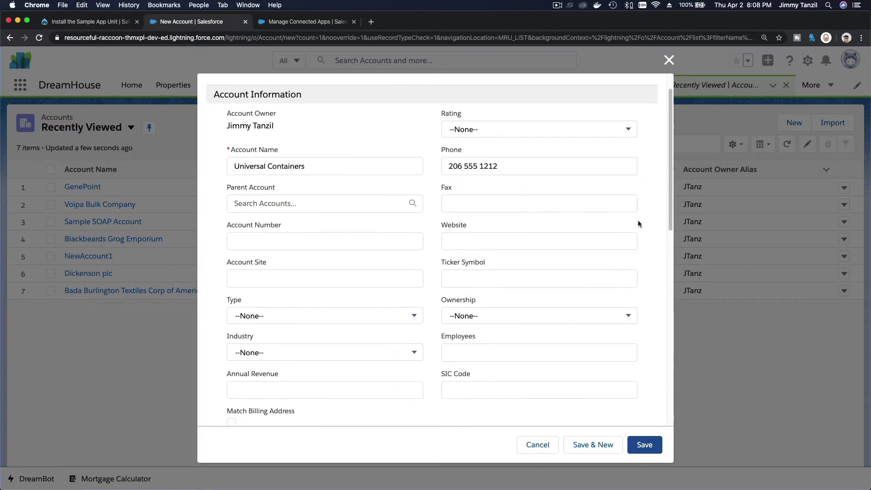
pyautogui.click(645, 444)
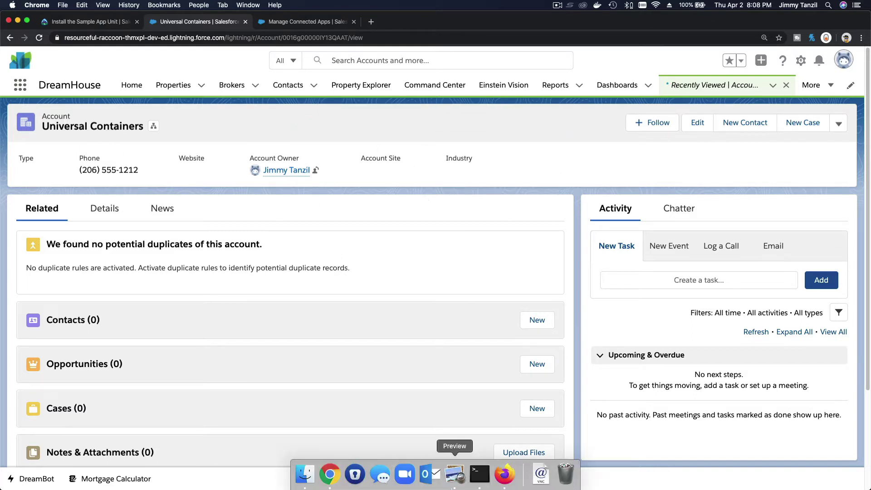
pyautogui.click(505, 480)
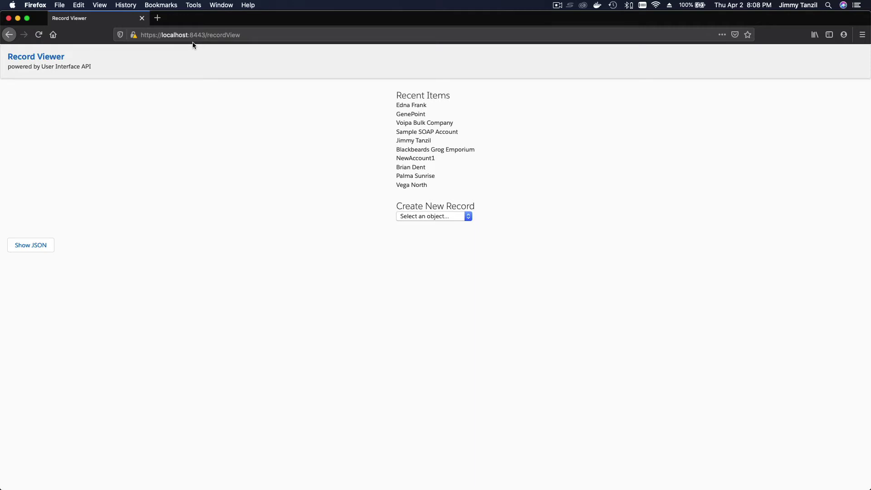
# Reload Record Viewer and open the Universal Containers record from Recent Items
pyautogui.click(39, 34)
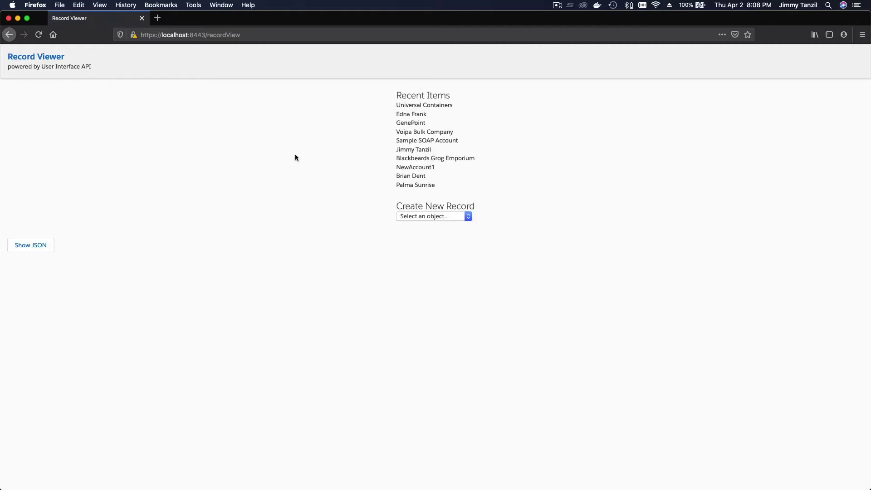
pyautogui.click(450, 109)
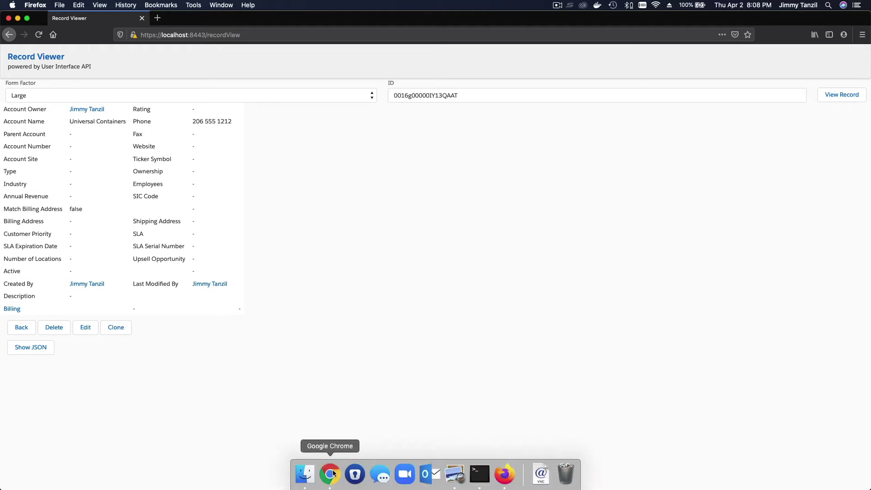
# Open the Account object's Account Layout in the Setup Object Manager for editing
pyautogui.click(334, 471)
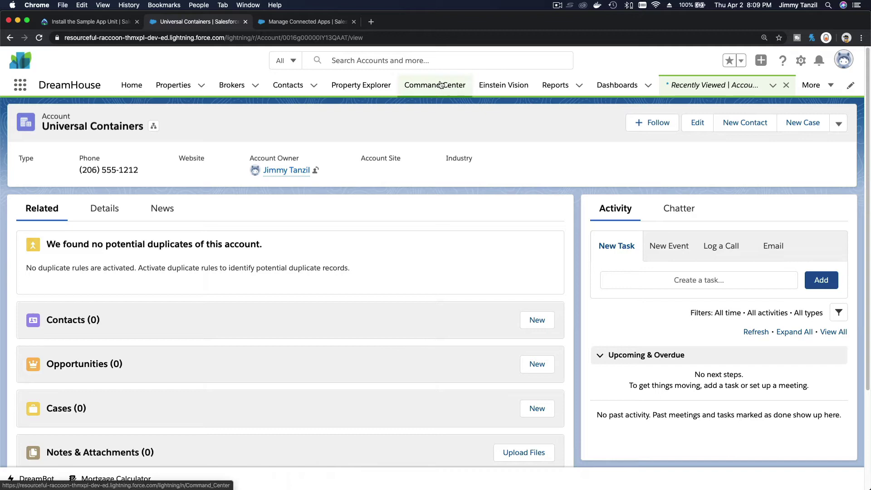
pyautogui.click(282, 23)
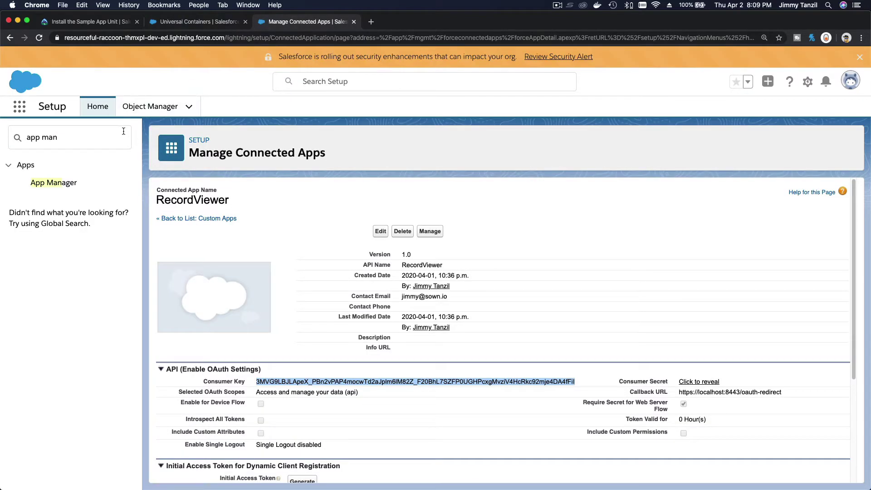
pyautogui.click(140, 108)
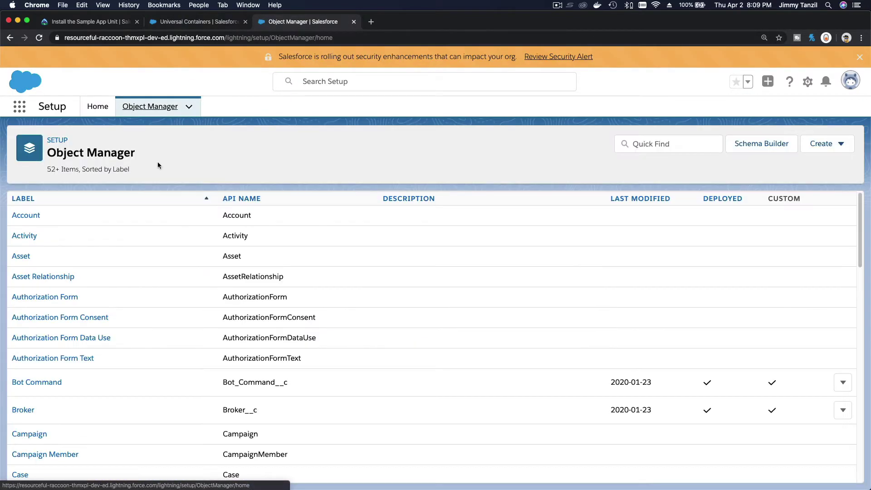
pyautogui.click(28, 216)
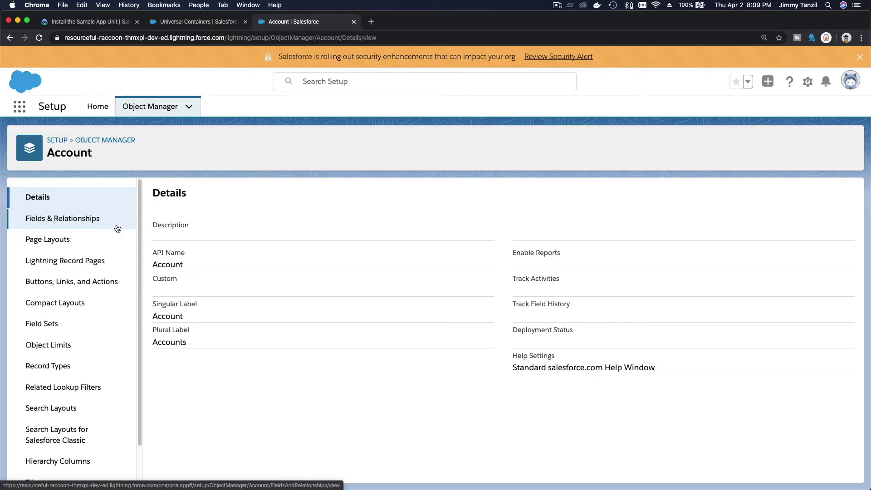
pyautogui.click(84, 240)
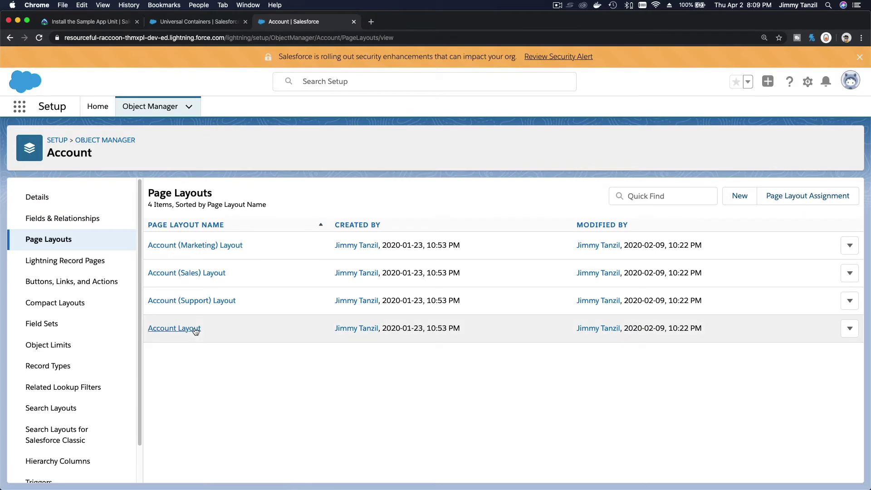
pyautogui.click(194, 331)
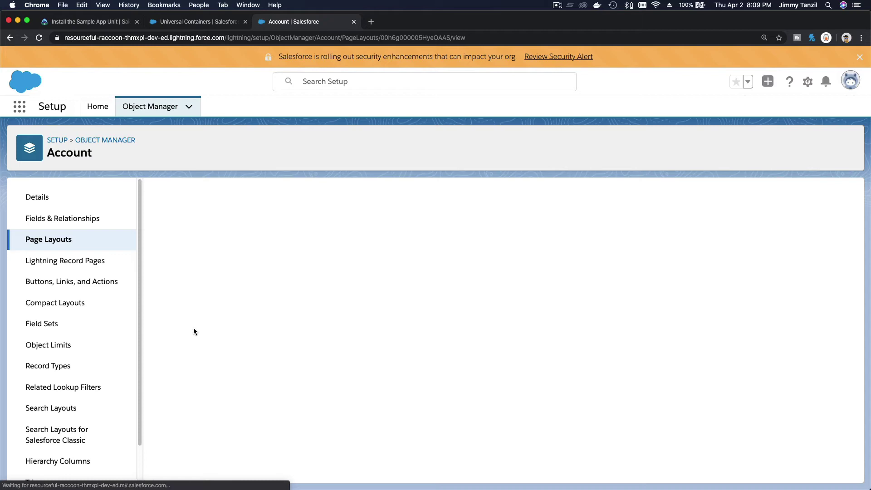
# Remove the Fax field from the Account Layout and save the layout
pyautogui.scroll(-3, 238, 348)
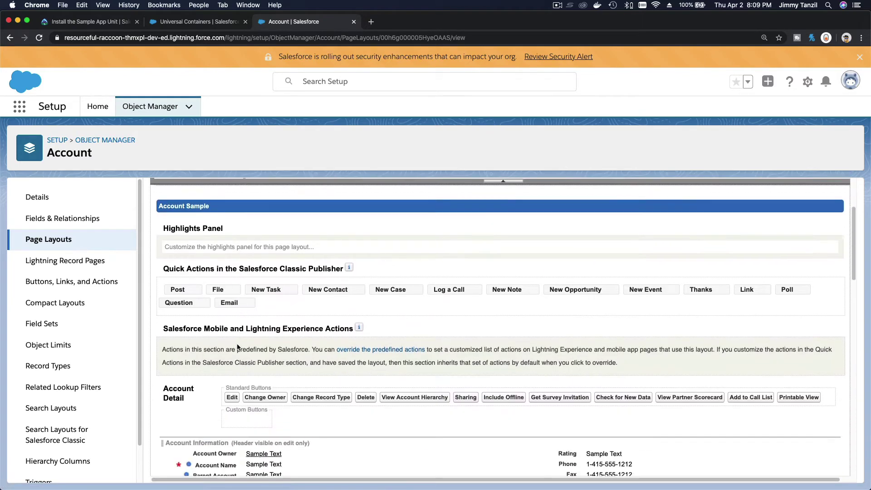
pyautogui.scroll(-5, 237, 348)
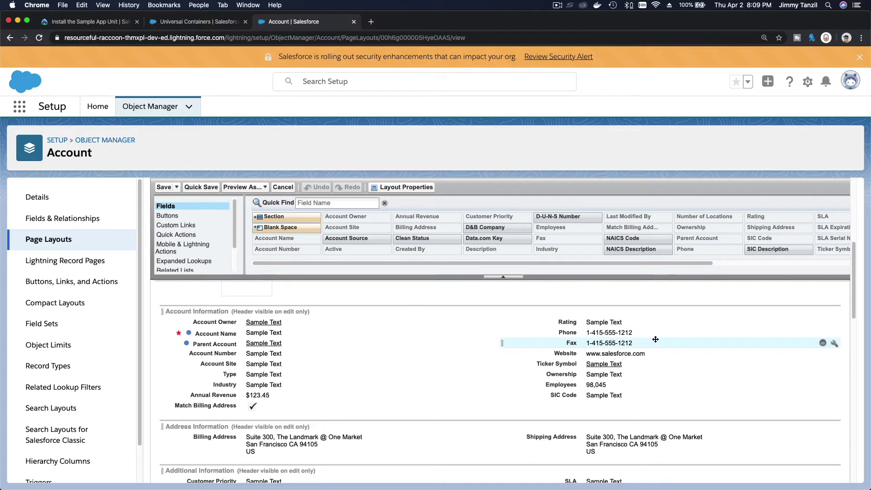
pyautogui.click(504, 474)
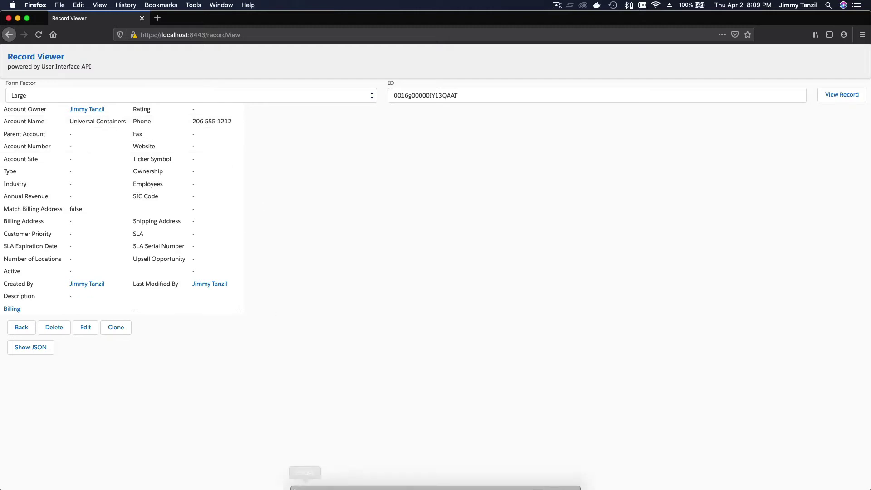
pyautogui.click(330, 474)
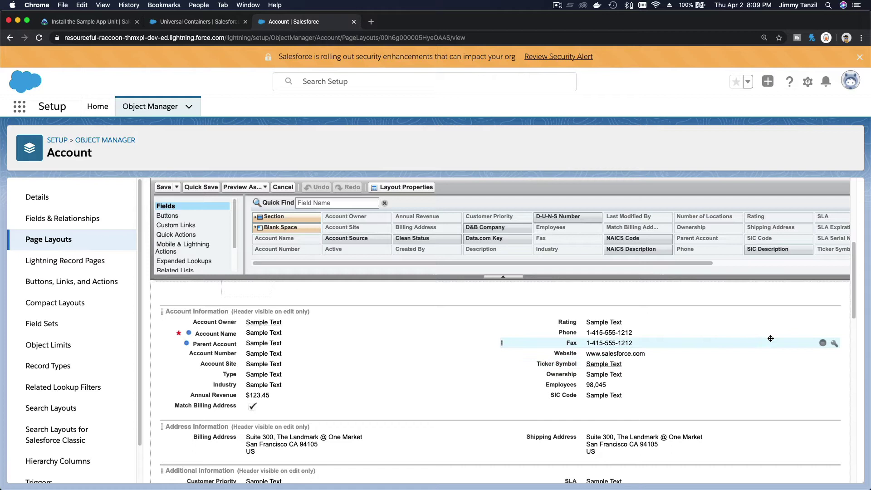
pyautogui.click(822, 344)
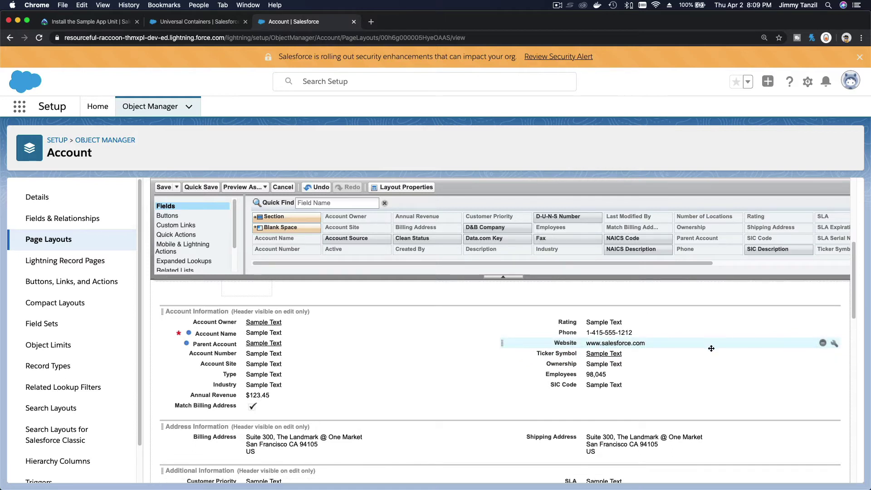
pyautogui.click(164, 188)
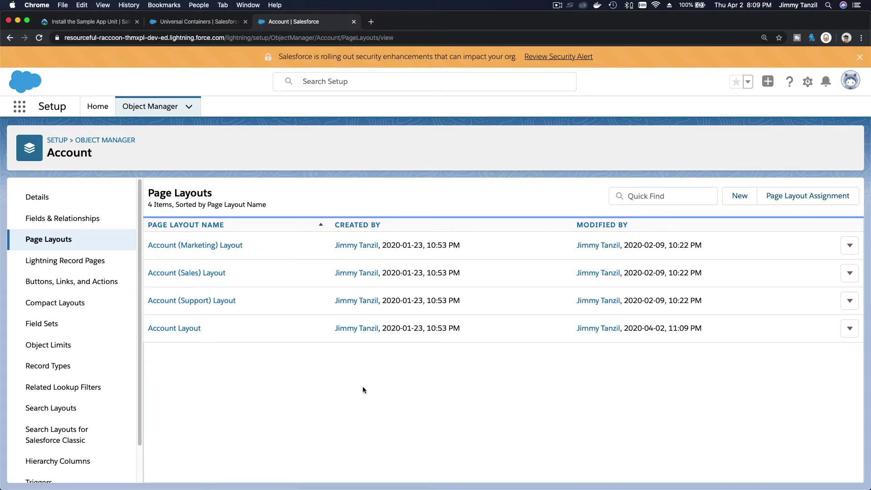
# Reload Record Viewer and reopen Universal Containers to confirm Fax is no longer listed
pyautogui.moveTo(399, 488)
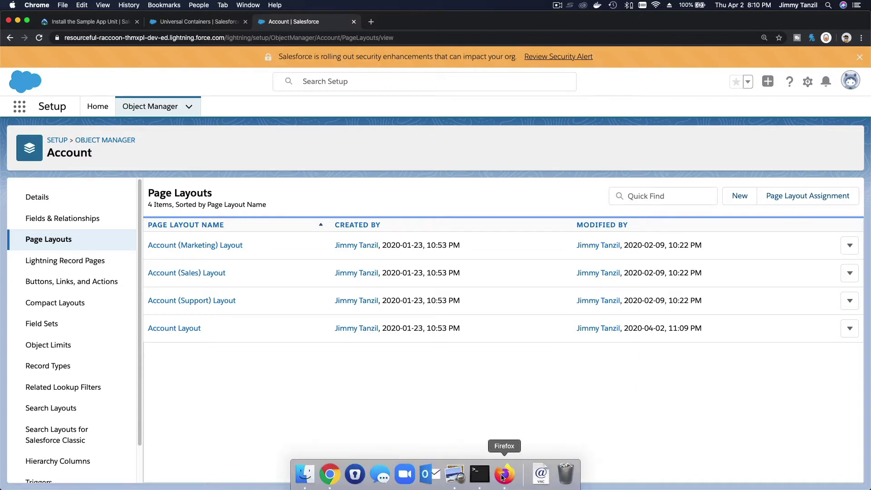
pyautogui.click(503, 475)
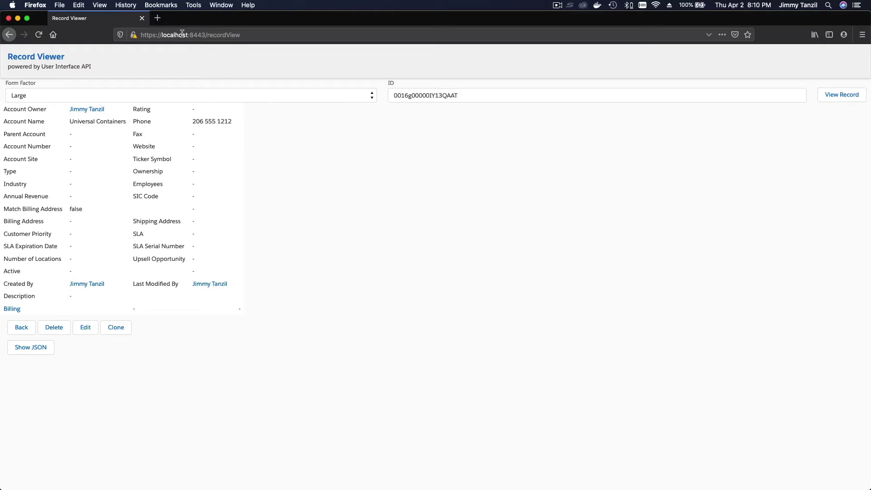
pyautogui.click(37, 40)
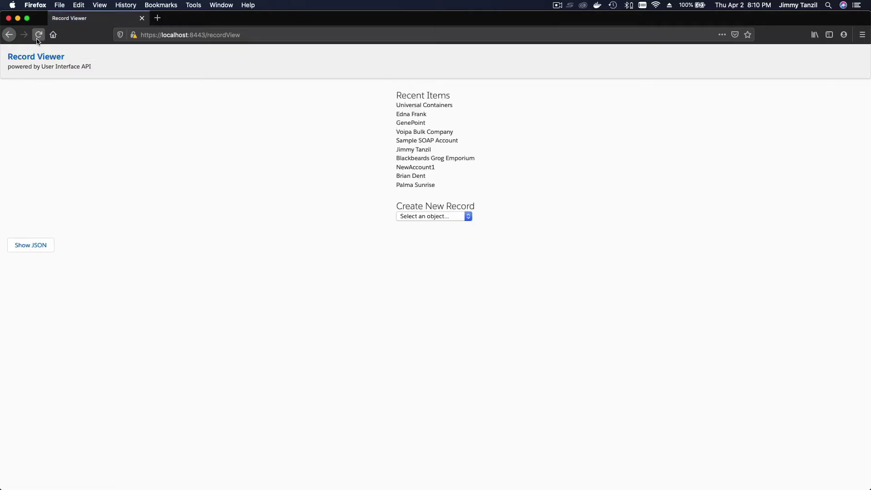
pyautogui.click(437, 106)
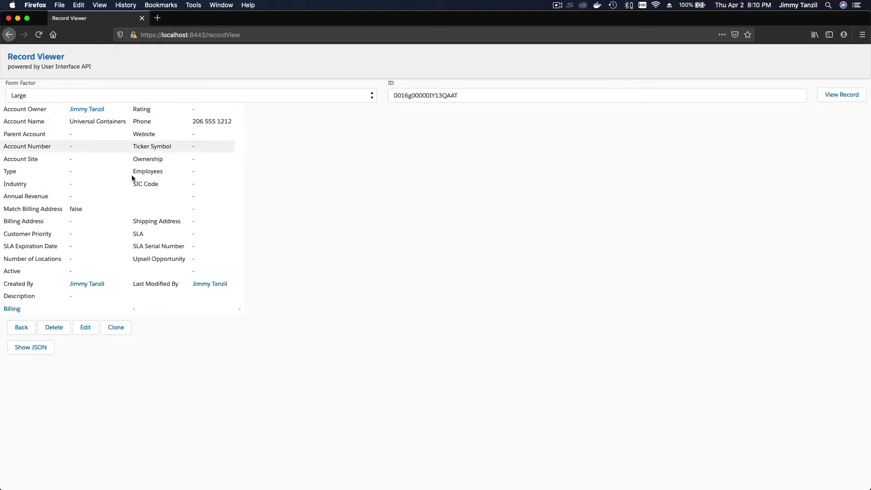
# View the Record Viewer page source, close it, and check the Salesforce page layouts list
pyautogui.rightClick(321, 150)
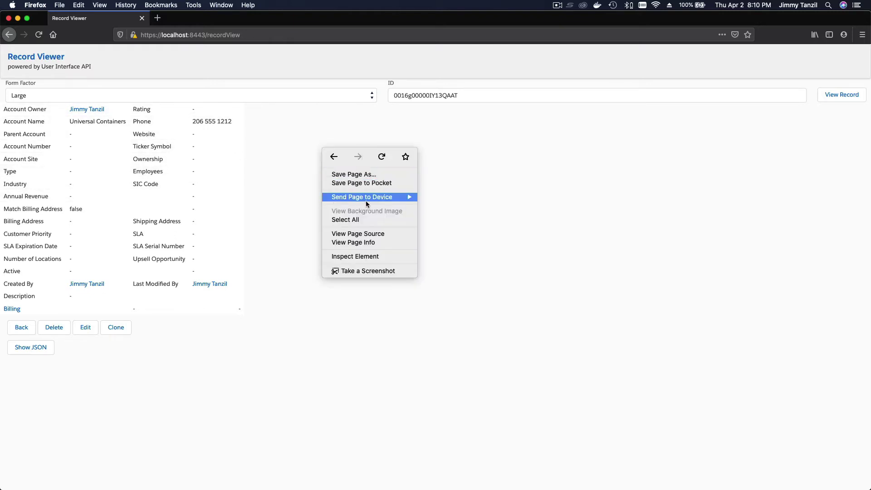
pyautogui.click(374, 235)
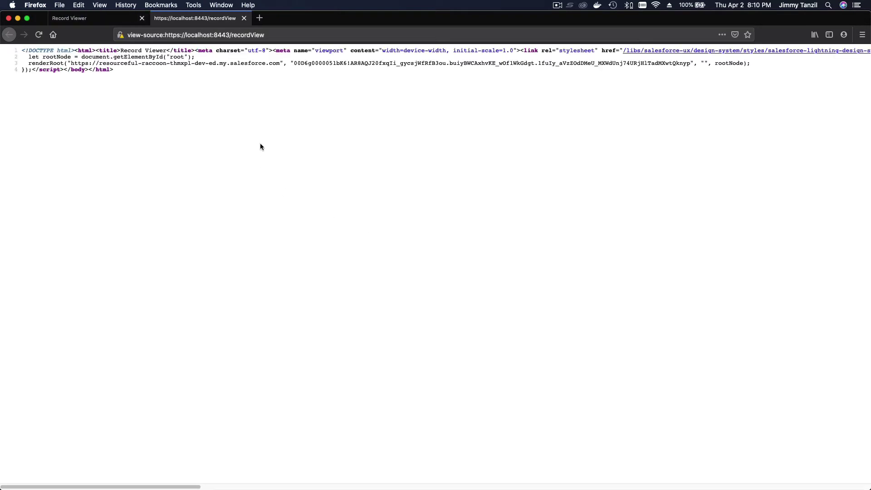
pyautogui.click(244, 18)
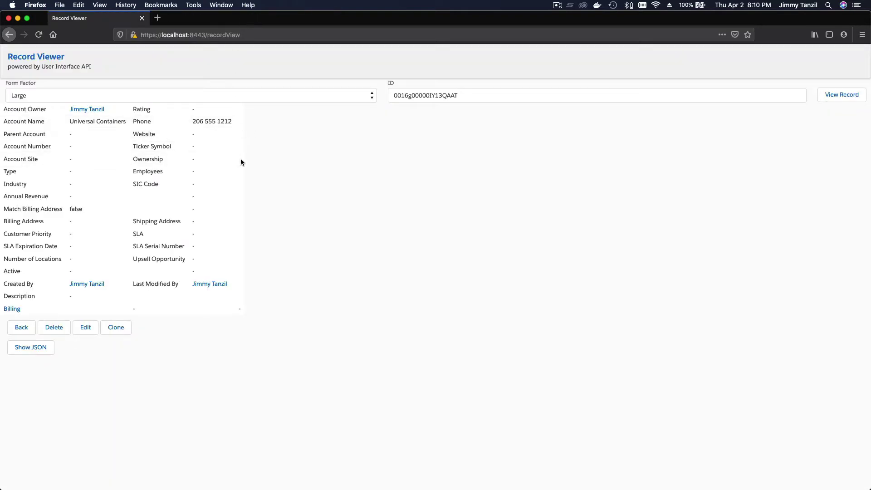
pyautogui.moveTo(408, 489)
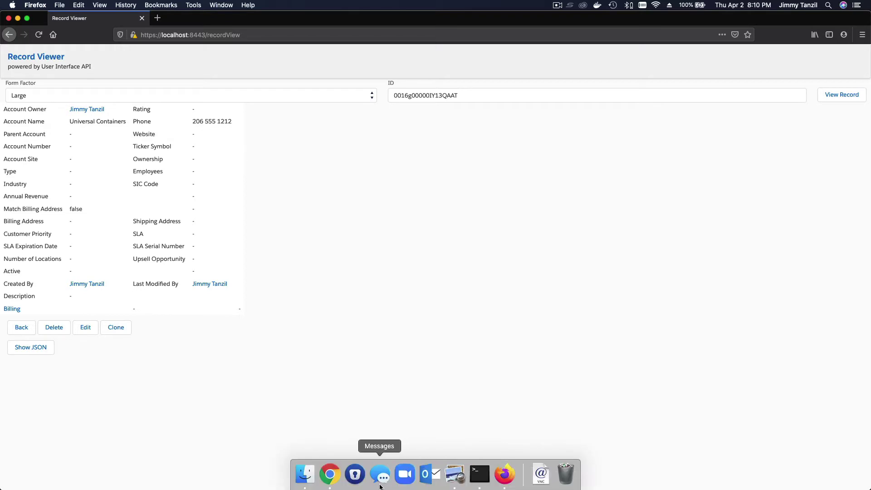
pyautogui.click(330, 474)
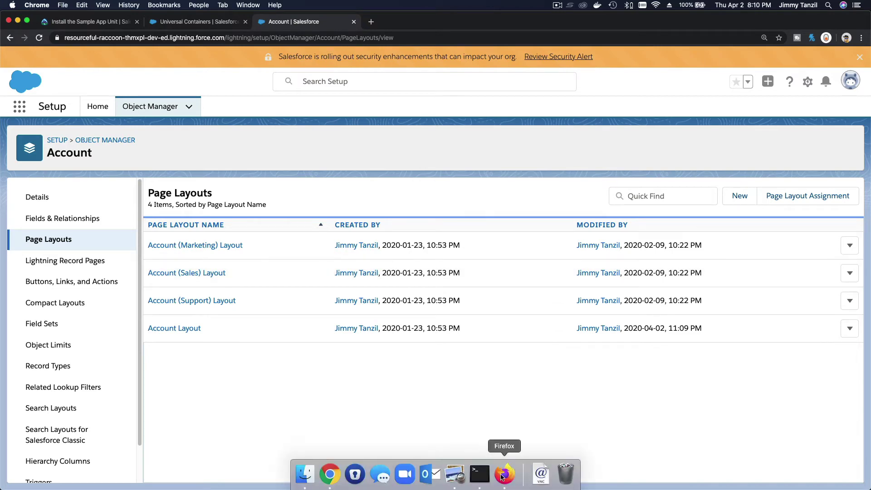
pyautogui.click(502, 474)
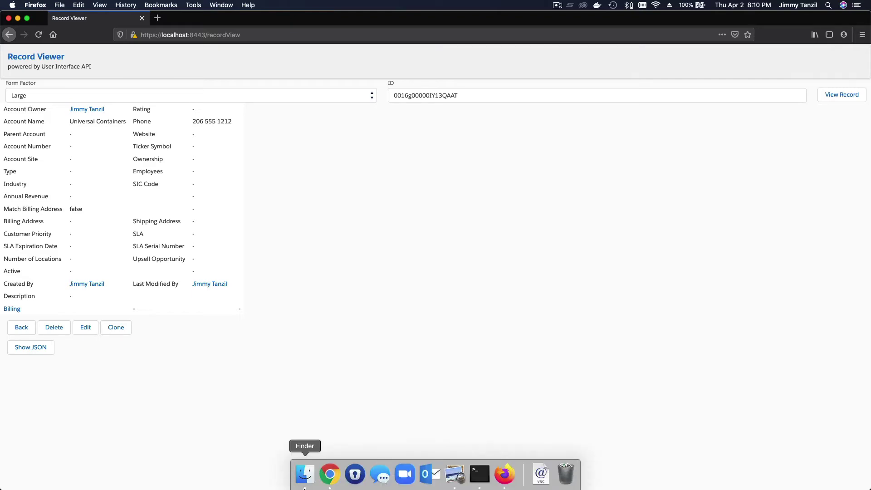
# Return to the Trailhead Install the Sample App unit and scroll down the lesson
pyautogui.click(329, 474)
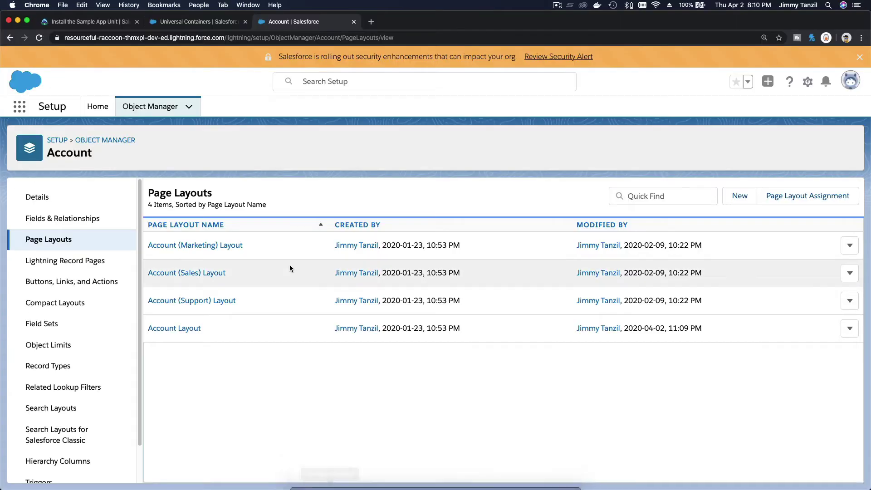
pyautogui.click(86, 24)
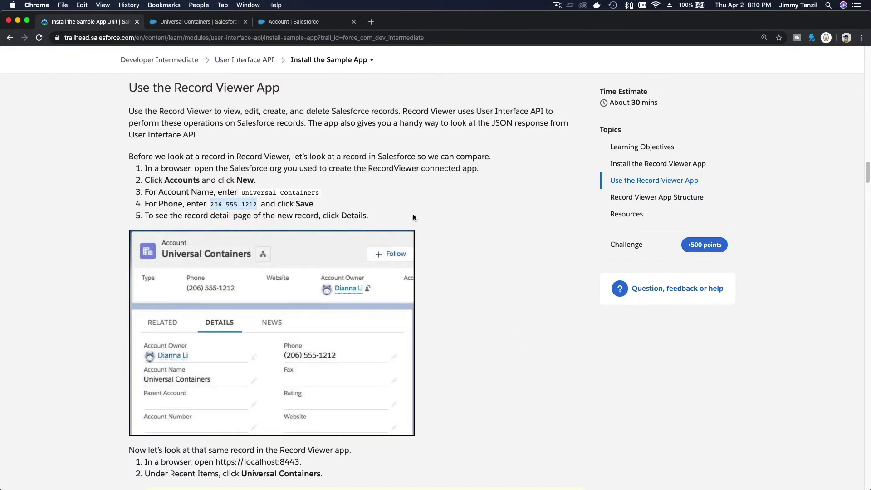
pyautogui.scroll(-5, 481, 211)
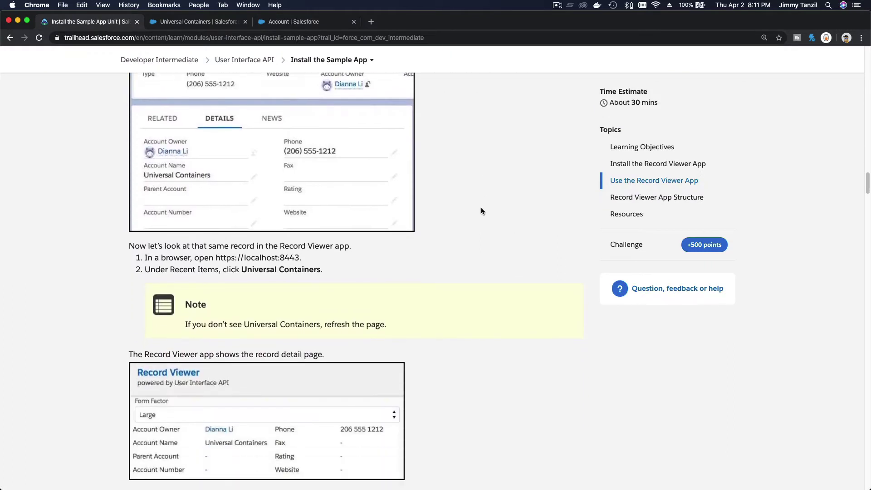
pyautogui.scroll(-4, 481, 211)
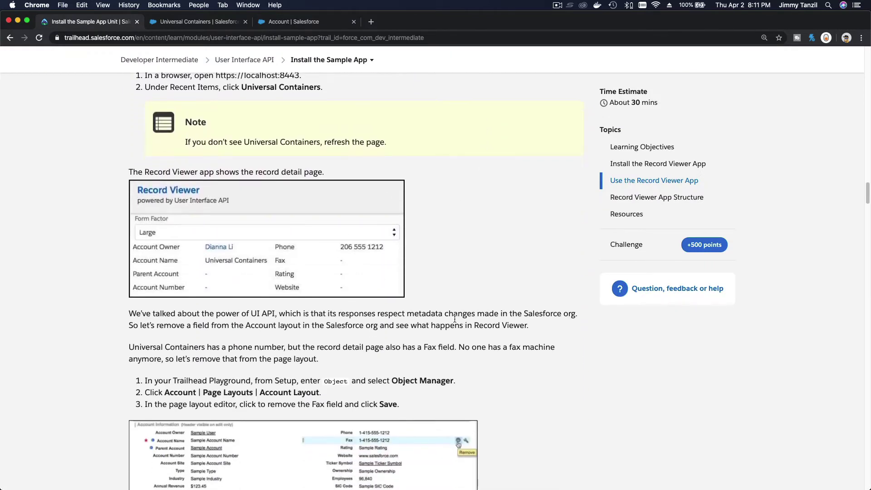
pyautogui.scroll(-3, 455, 319)
pyautogui.scroll(-3, 436, 331)
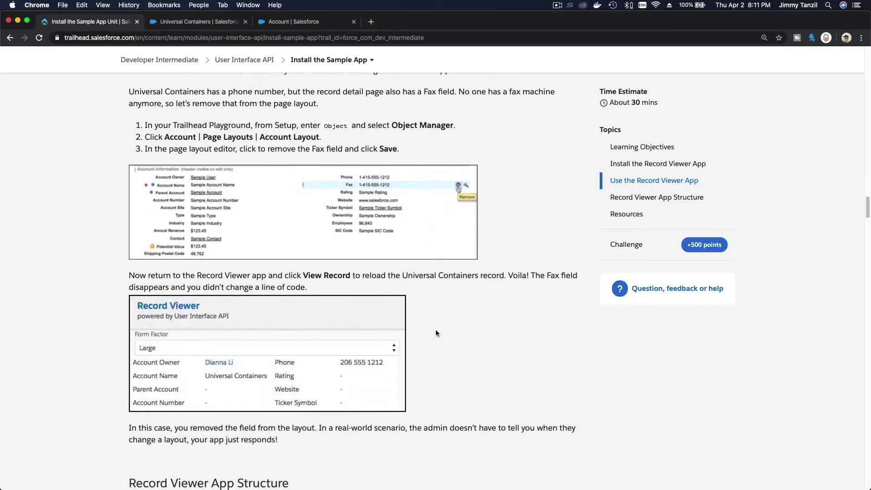
pyautogui.scroll(-4, 436, 332)
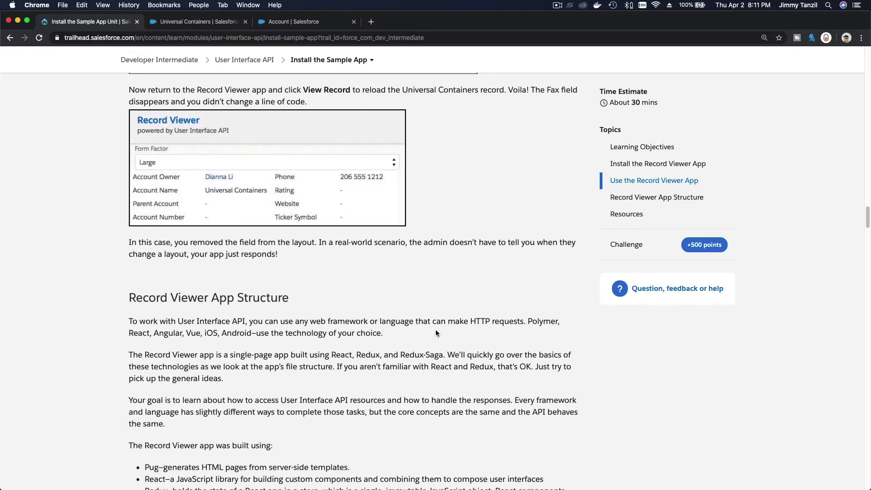
pyautogui.scroll(-4, 436, 331)
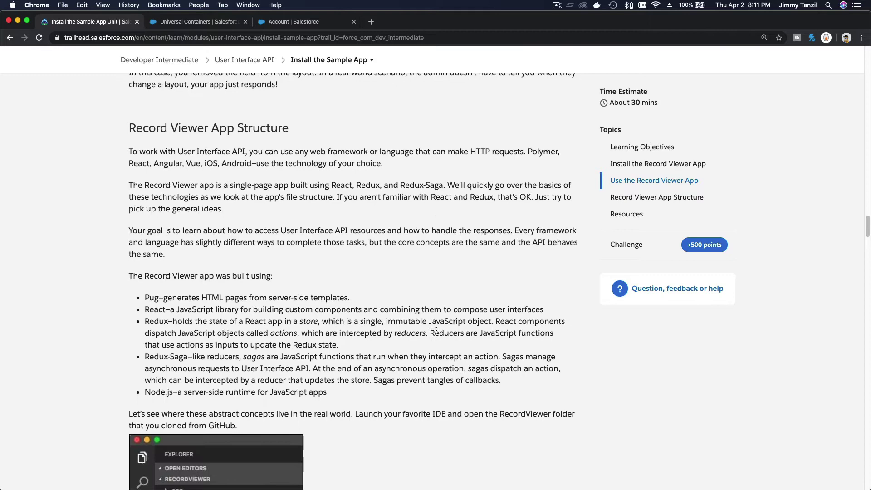
pyautogui.scroll(-1, 436, 330)
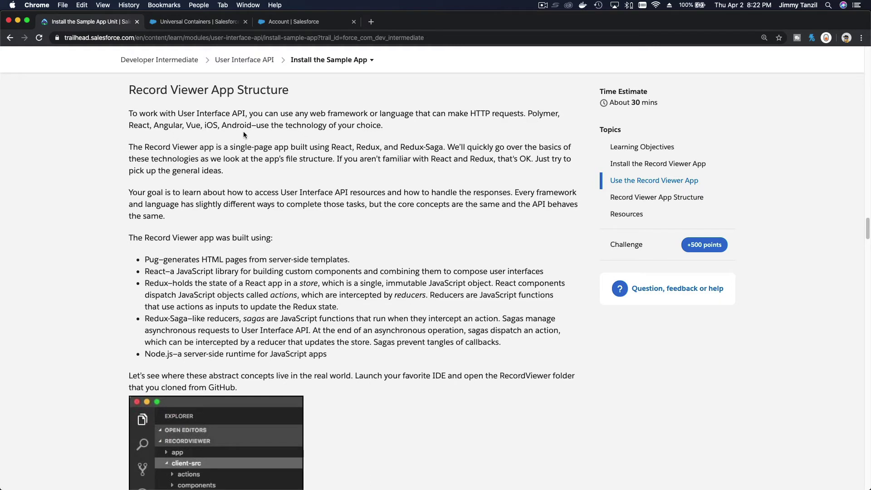
# Highlight React, Redux and Redux-Saga in the frameworks paragraph, then scroll to the App Structure section
pyautogui.tripleClick(286, 130)
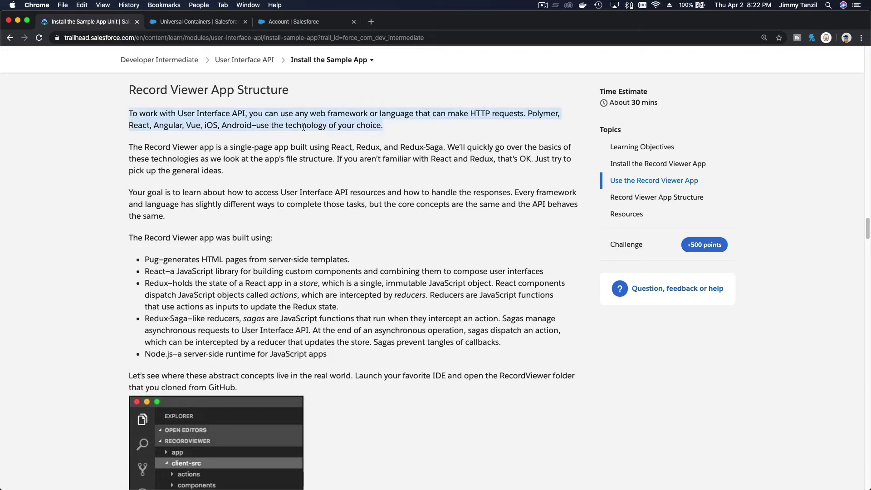
pyautogui.click(282, 142)
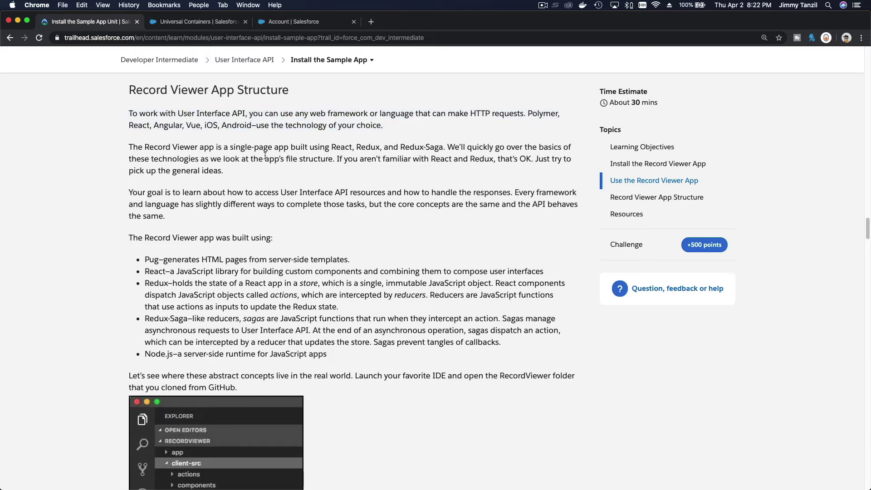
pyautogui.doubleClick(340, 149)
pyautogui.doubleClick(364, 148)
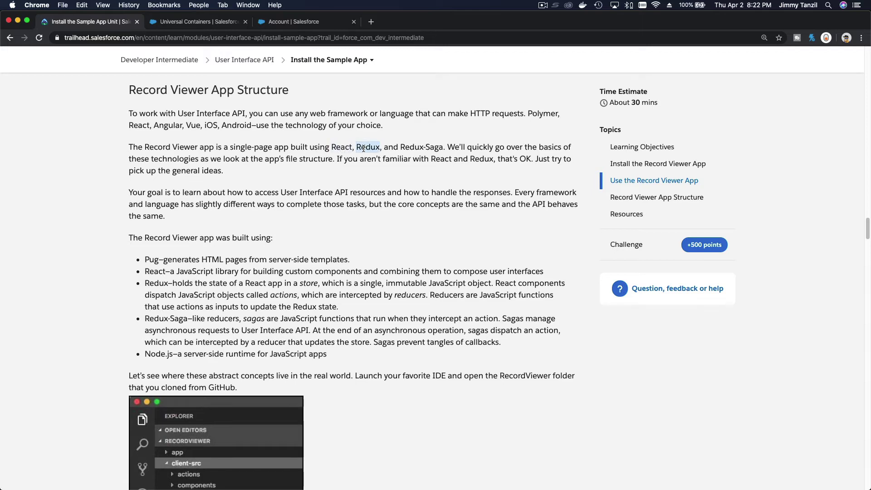
pyautogui.doubleClick(410, 148)
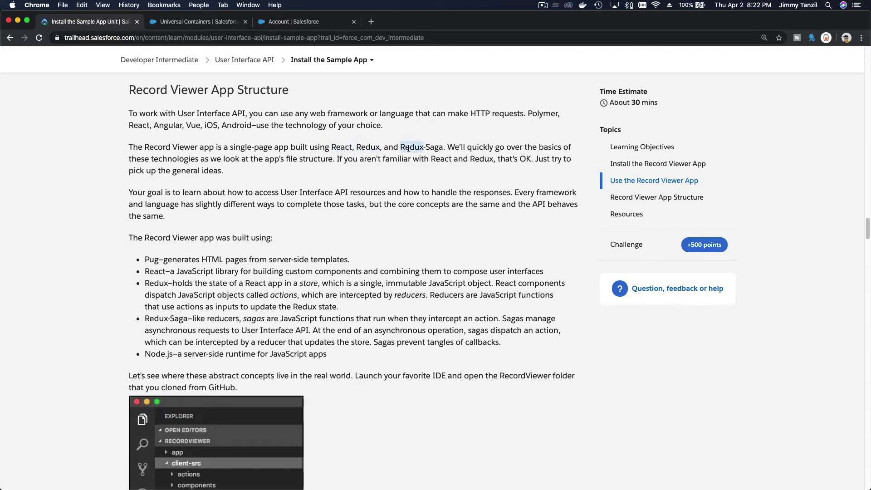
pyautogui.doubleClick(433, 148)
pyautogui.scroll(-2, 392, 201)
pyautogui.scroll(-5, 391, 202)
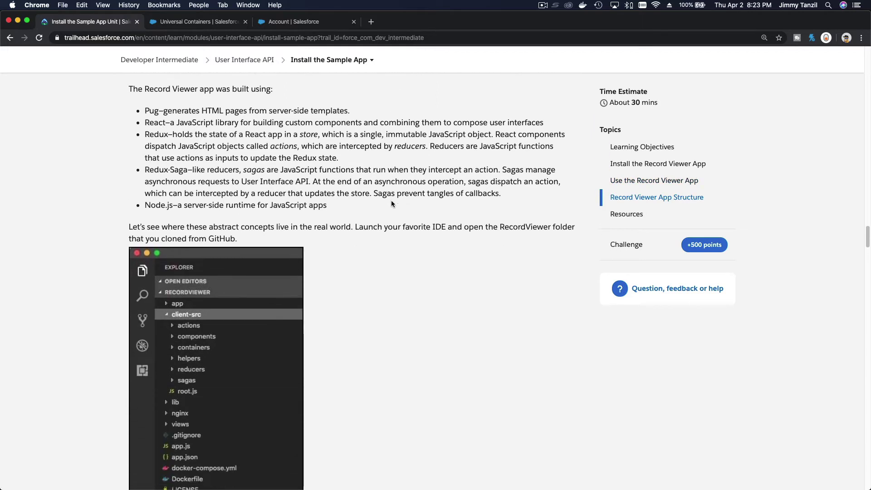
pyautogui.scroll(-5, 391, 203)
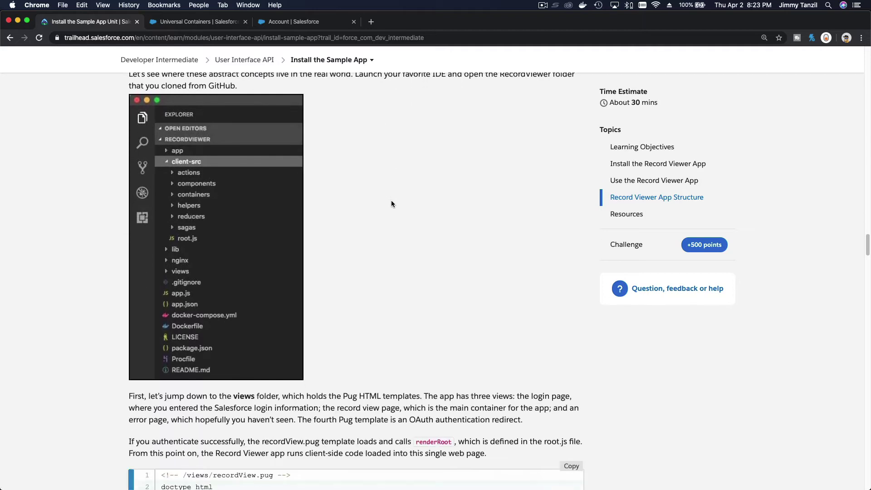
# In VS Code, view the recordView.pug and oauth-redirect.pug templates
pyautogui.moveTo(532, 476)
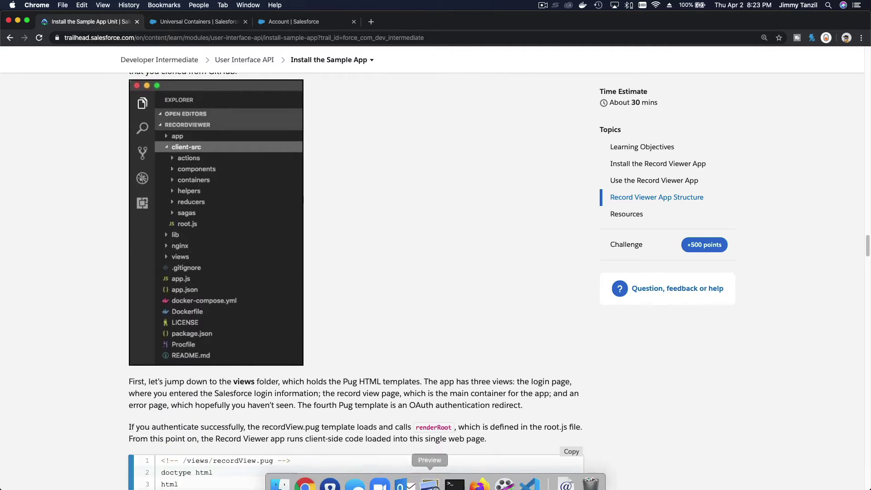
pyautogui.click(532, 476)
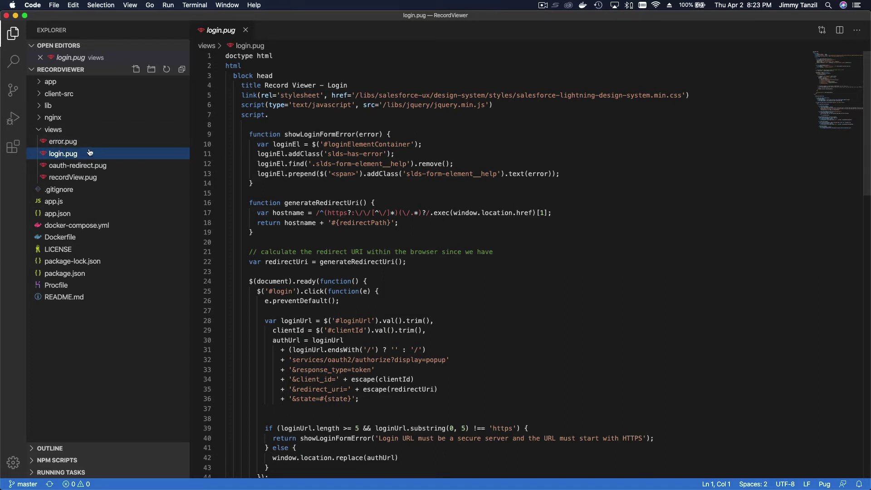
pyautogui.scroll(-2, 274, 111)
pyautogui.scroll(2, 275, 111)
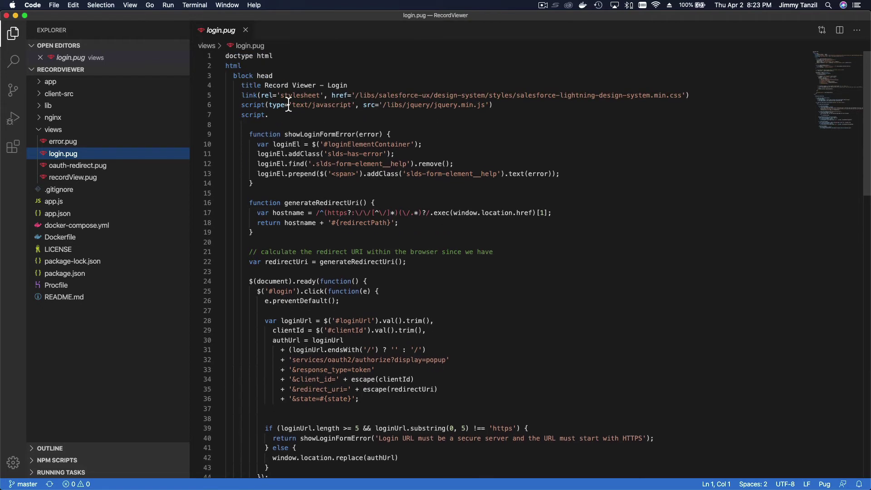
pyautogui.click(93, 180)
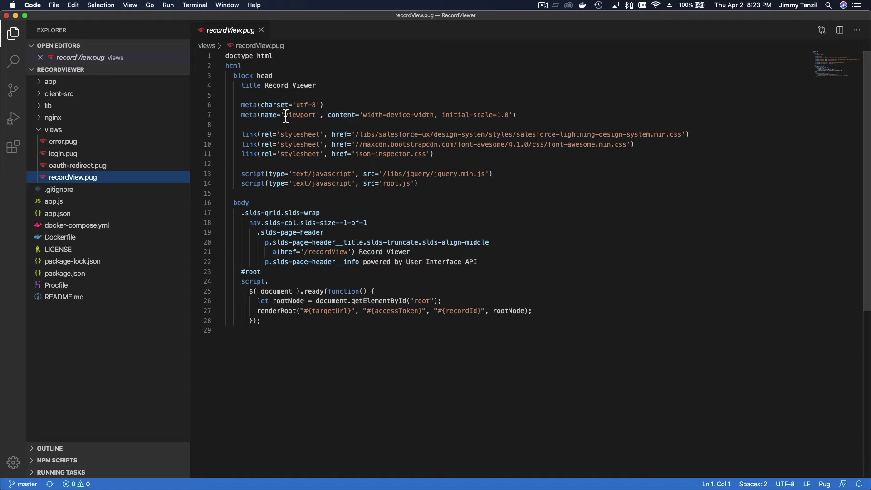
pyautogui.click(83, 168)
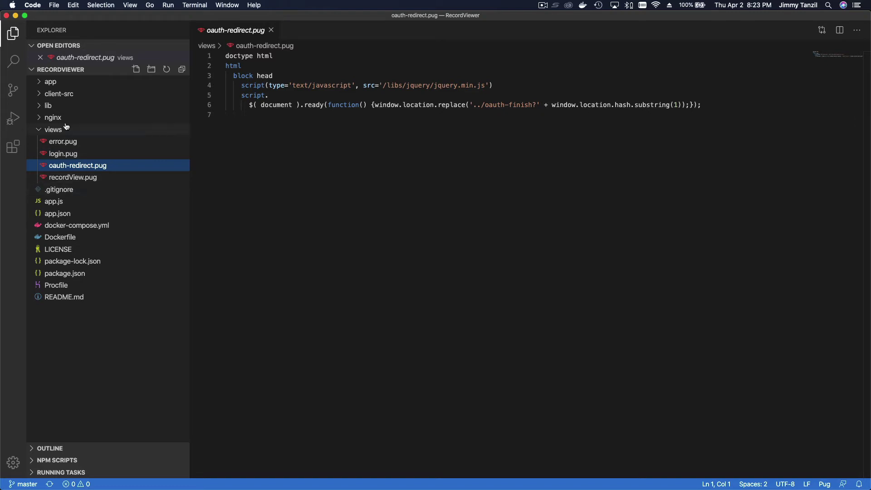
# Expand client-src, open root.js, and dismiss the semantic highlighting notification
pyautogui.click(42, 96)
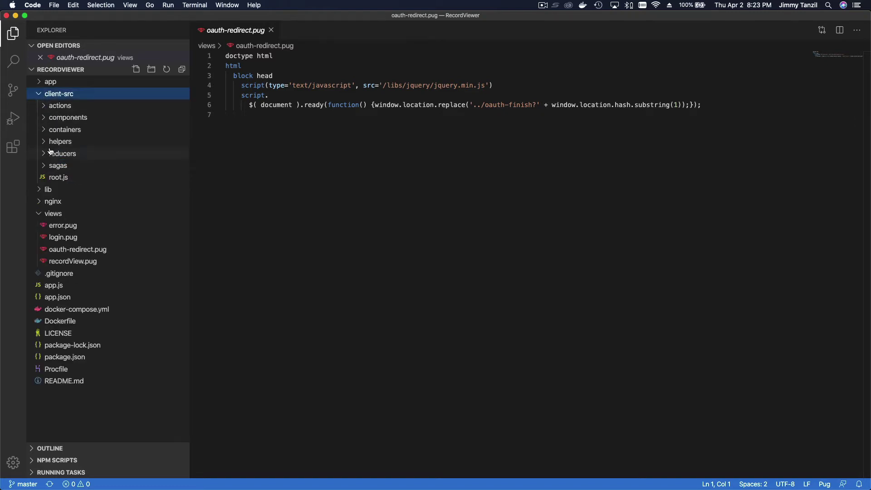
pyautogui.click(55, 176)
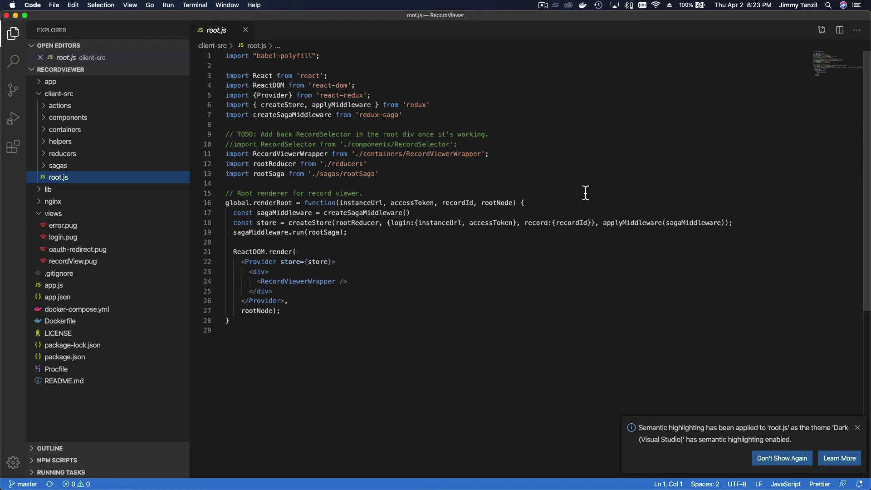
pyautogui.click(858, 428)
# Return to the Trailhead lesson and scroll down to the RecordSection.js code excerpt
pyautogui.moveTo(349, 489)
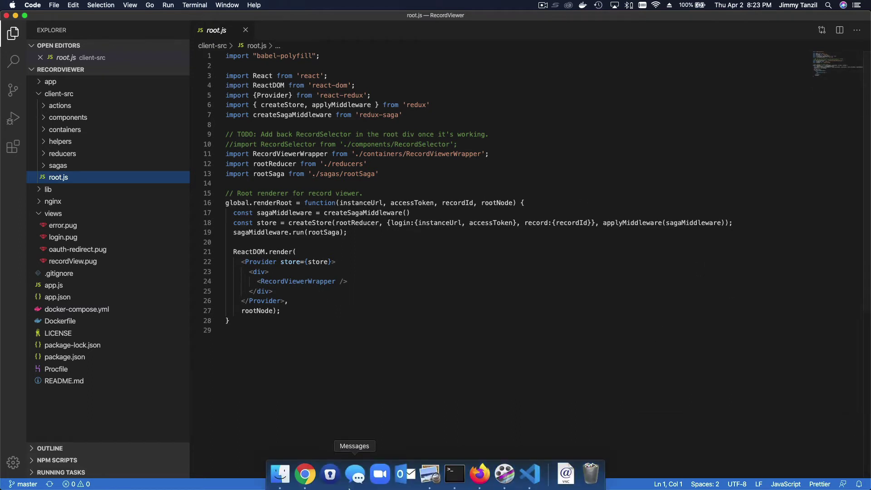
pyautogui.click(305, 475)
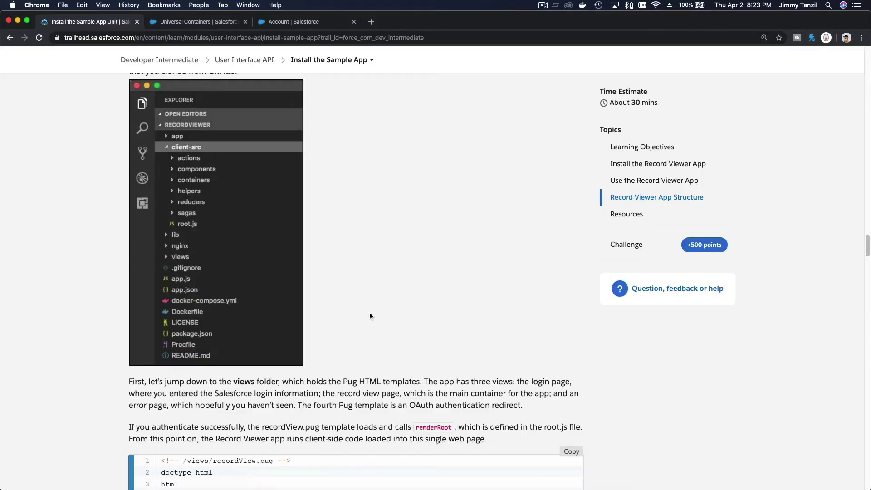
pyautogui.scroll(-5, 377, 222)
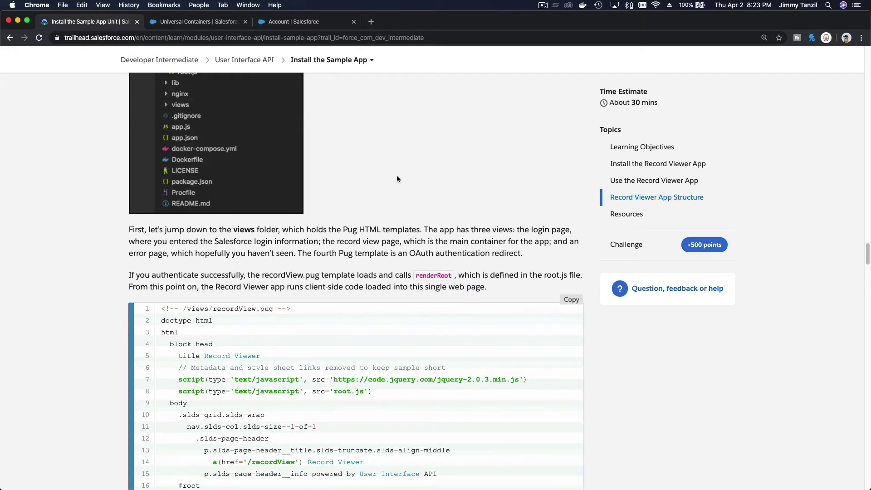
pyautogui.scroll(2, 396, 176)
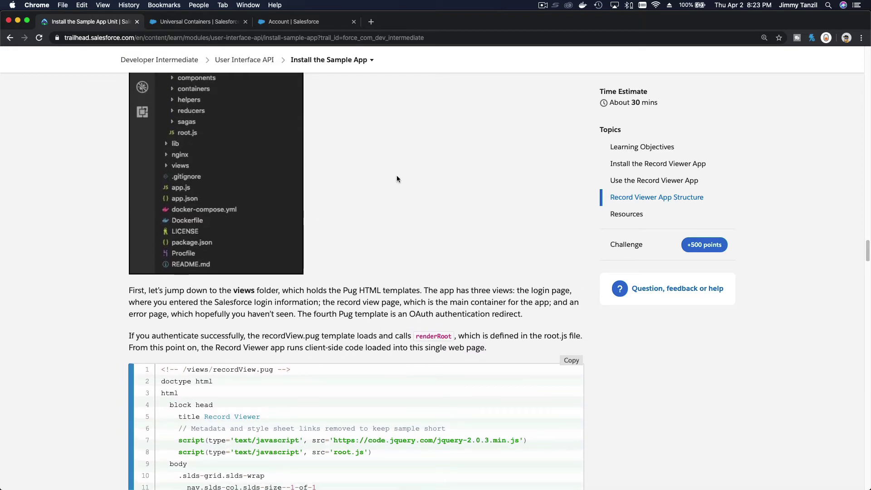
pyautogui.scroll(-7, 397, 179)
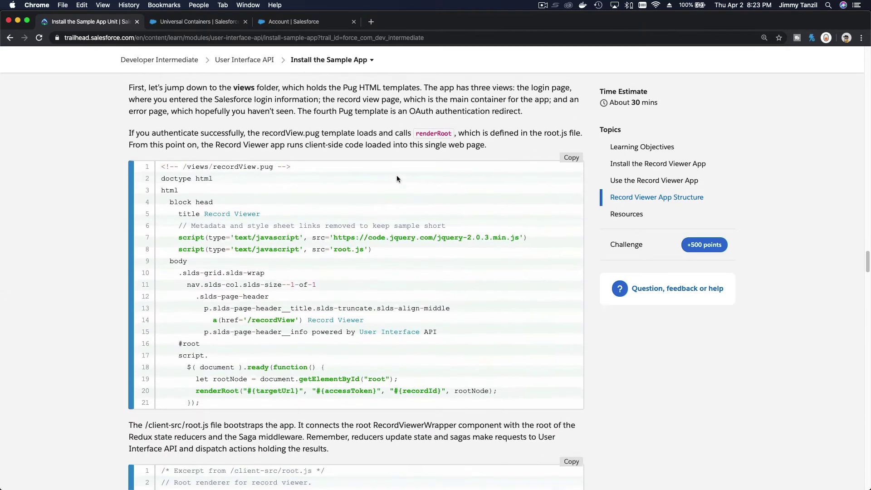
pyautogui.scroll(-8, 397, 178)
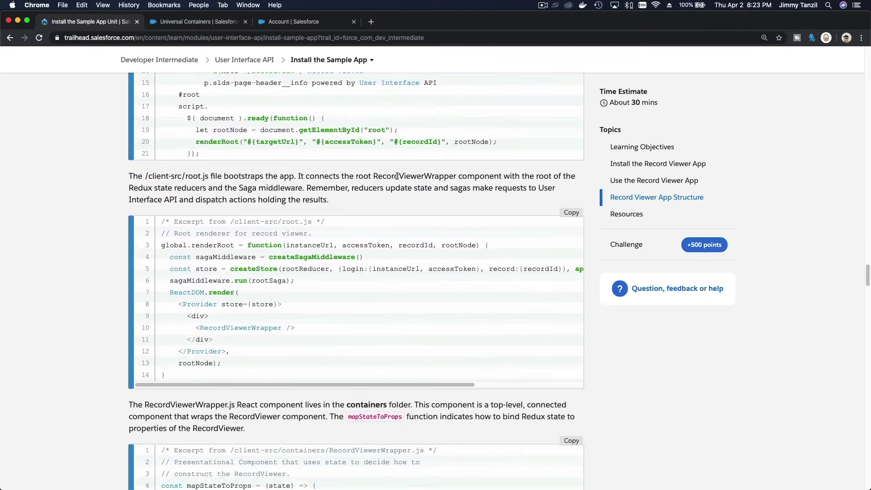
pyautogui.scroll(-4, 397, 176)
pyautogui.scroll(-20, 397, 178)
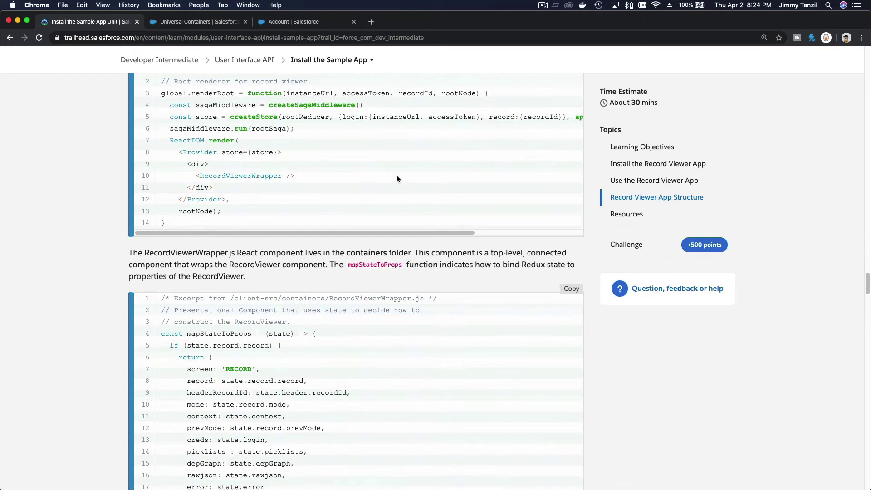
pyautogui.scroll(-20, 397, 178)
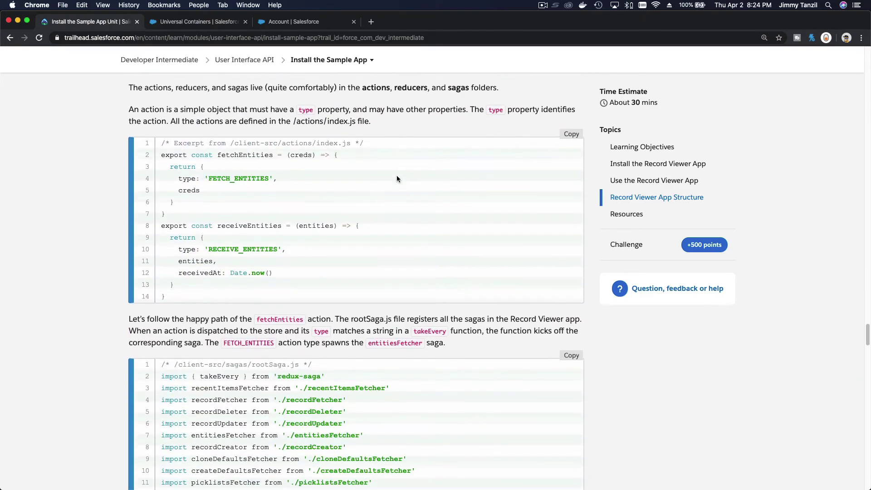
pyautogui.scroll(-20, 397, 176)
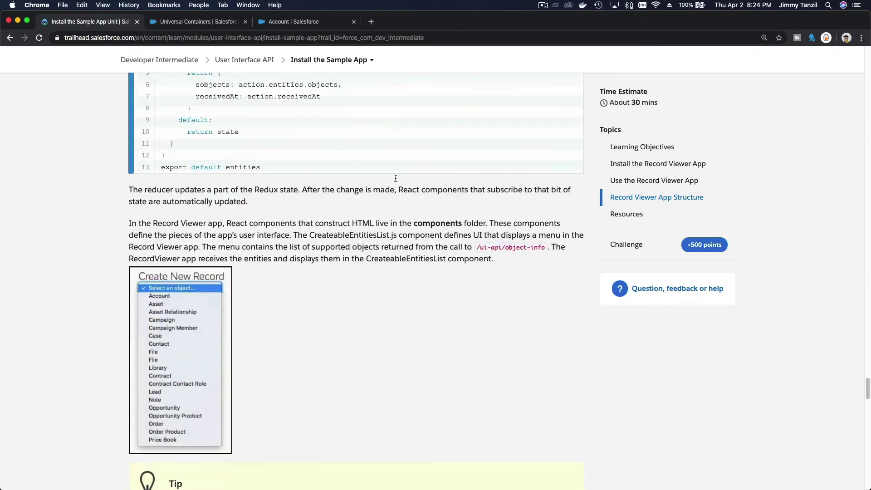
# Reload Record Viewer and choose Opportunity under Create New Record to get a blank form
pyautogui.moveTo(455, 486)
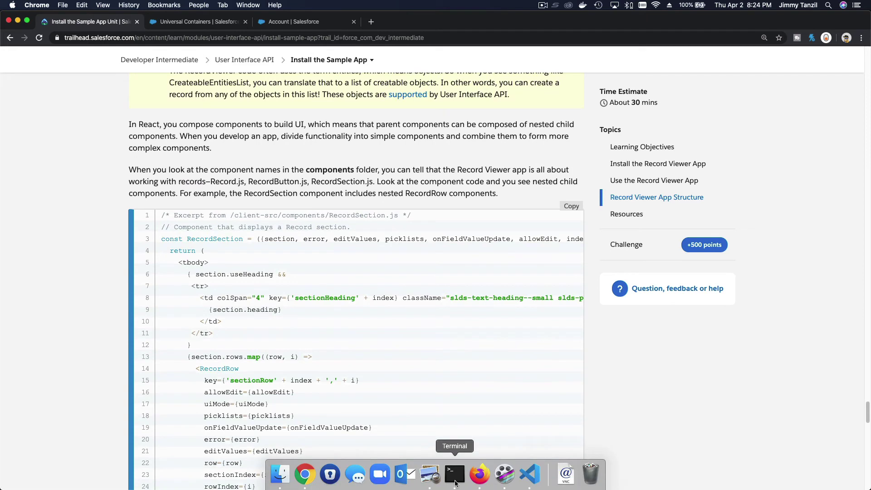
pyautogui.click(480, 480)
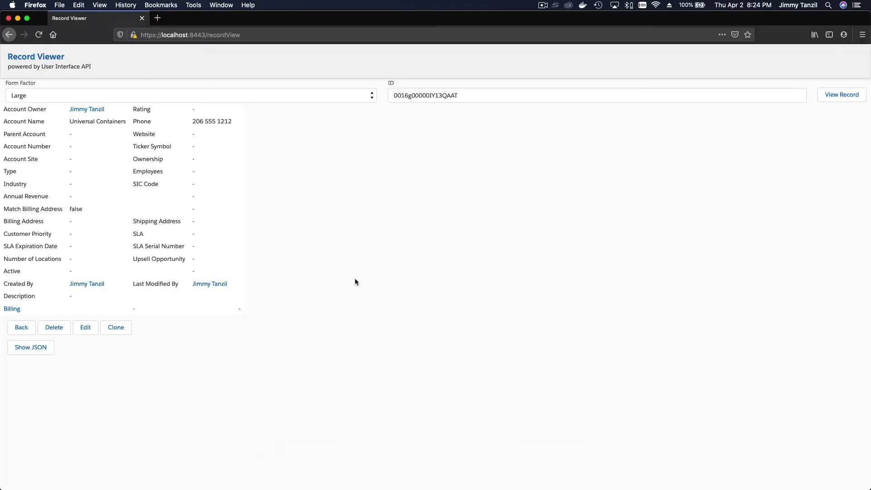
pyautogui.click(39, 35)
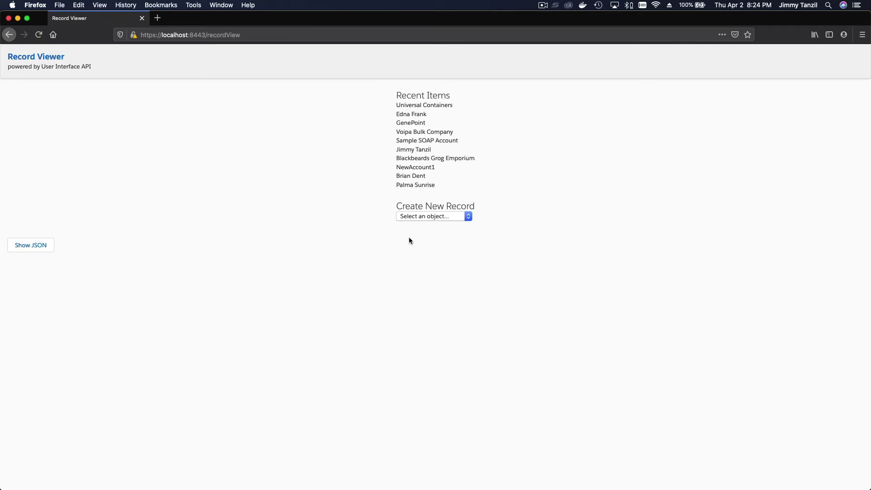
pyautogui.click(465, 217)
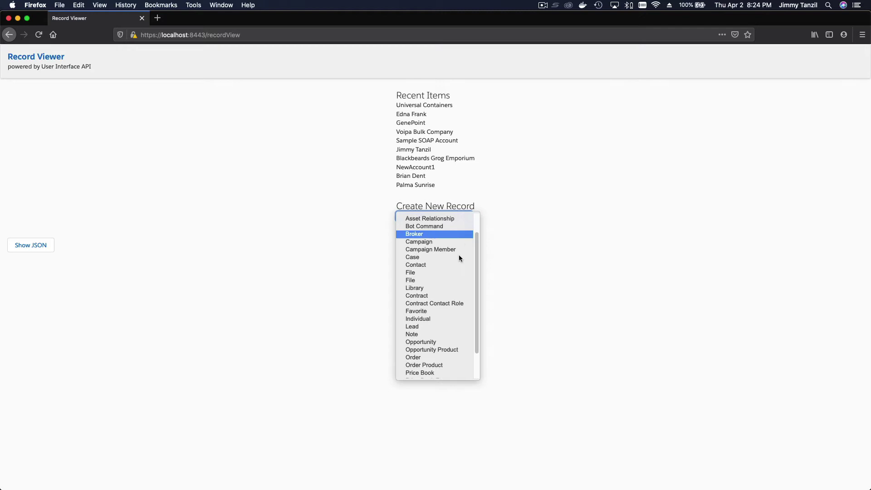
pyautogui.scroll(-2, 459, 257)
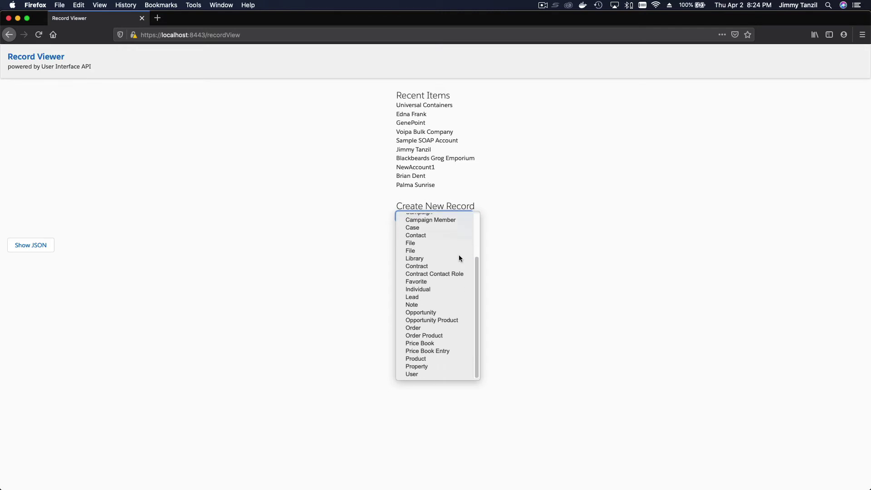
pyautogui.click(453, 312)
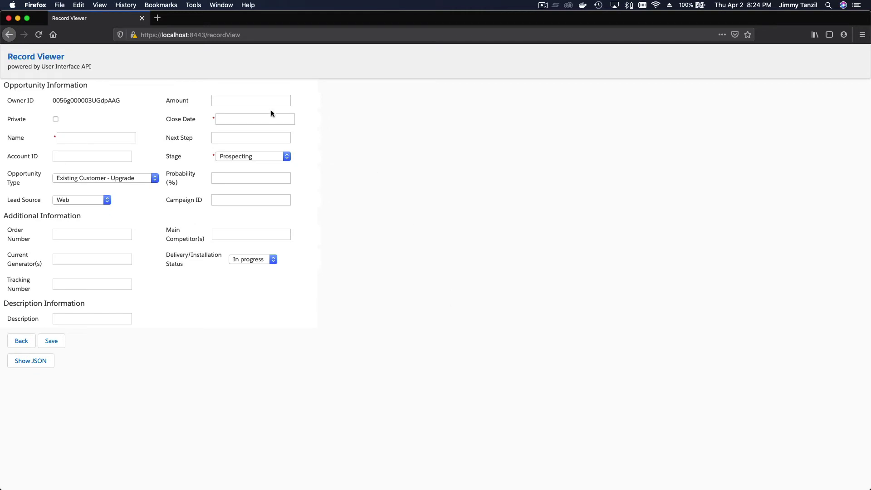
pyautogui.moveTo(314, 489)
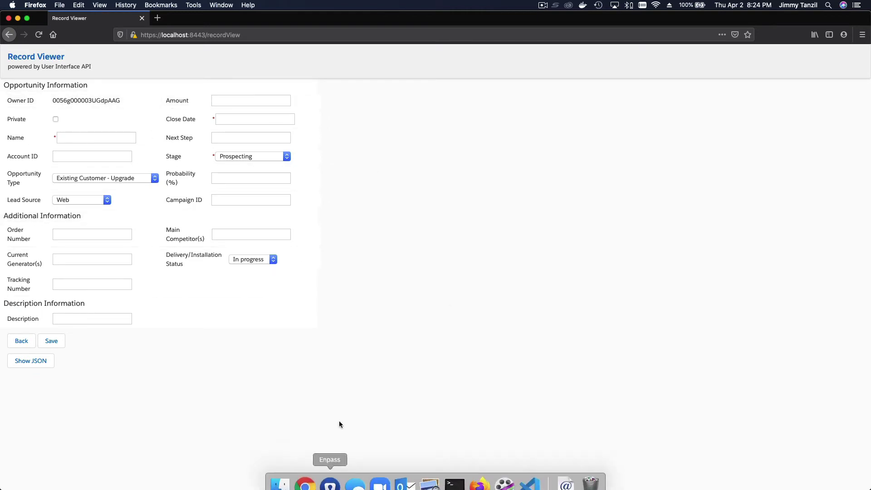
pyautogui.click(305, 474)
pyautogui.scroll(-20, 422, 240)
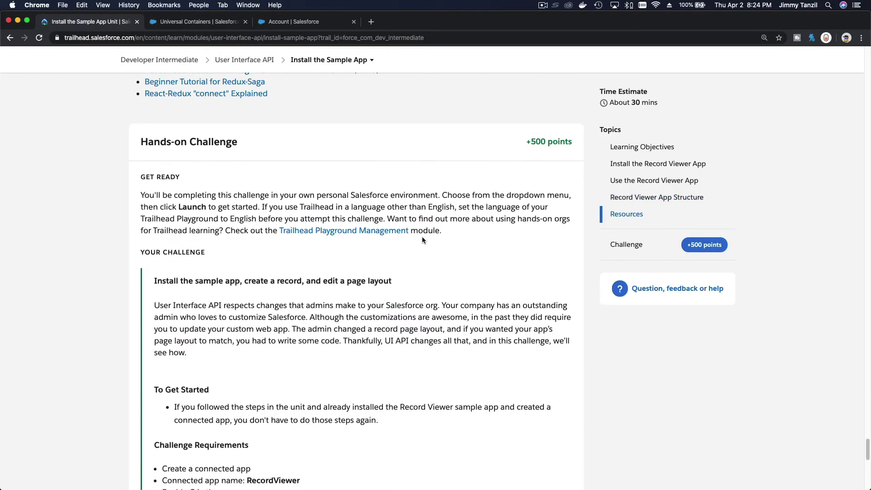
pyautogui.scroll(2, 422, 239)
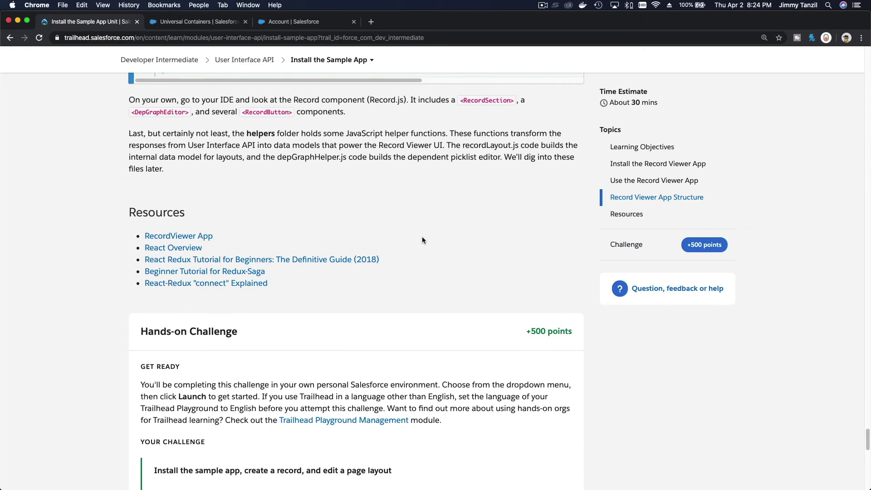
pyautogui.scroll(5, 422, 236)
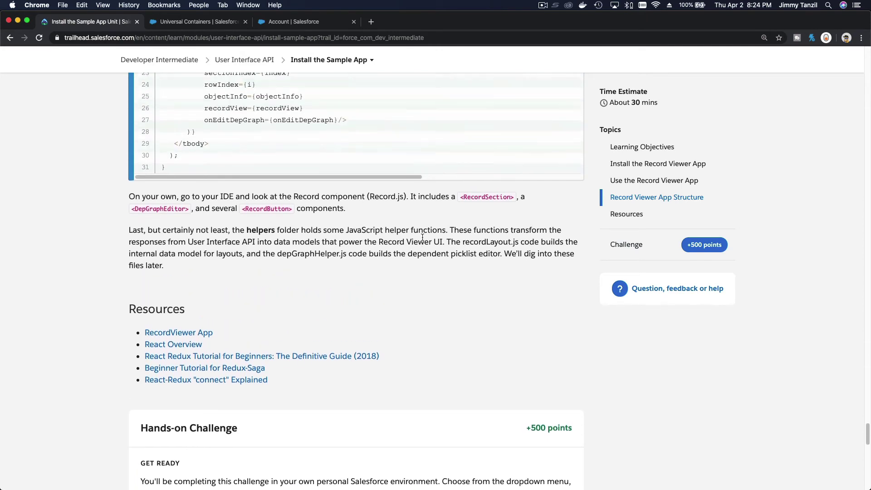
pyautogui.scroll(-1, 422, 237)
pyautogui.scroll(15, 422, 237)
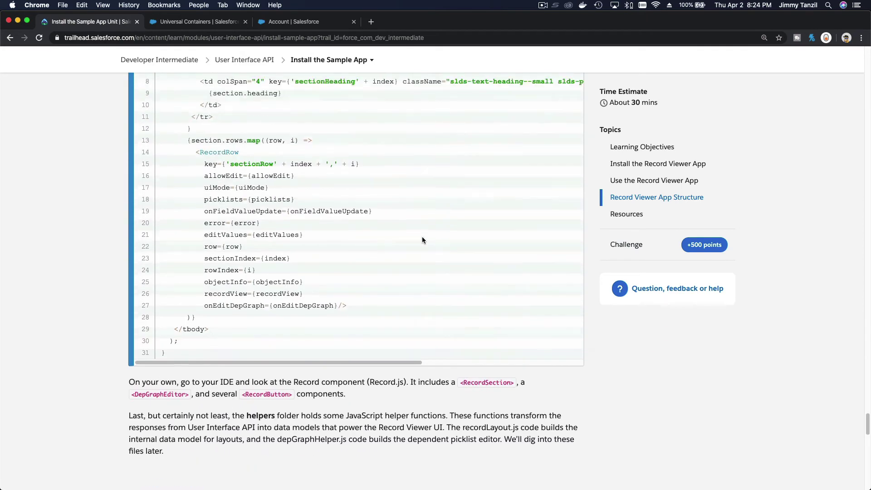
pyautogui.scroll(10, 422, 239)
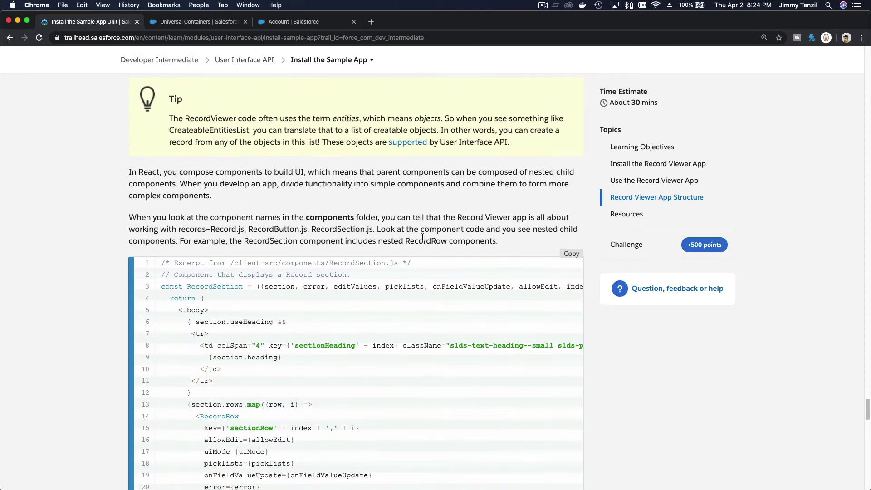
pyautogui.scroll(-20, 421, 239)
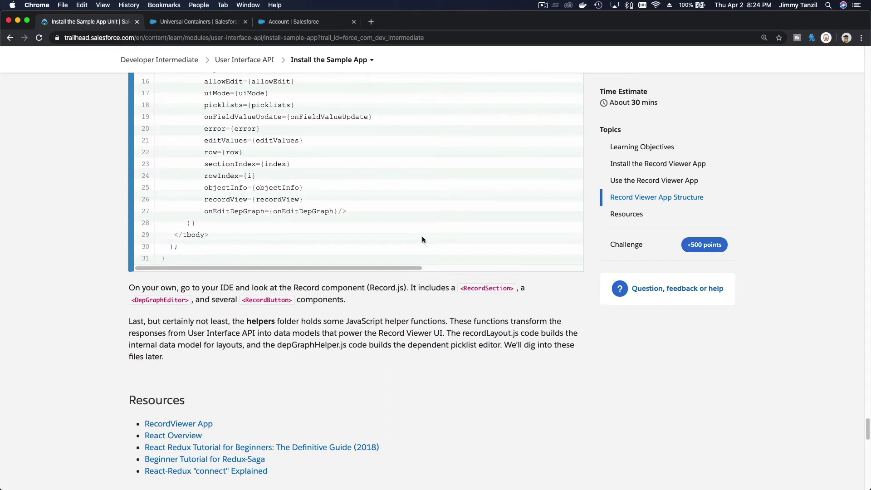
pyautogui.scroll(15, 422, 239)
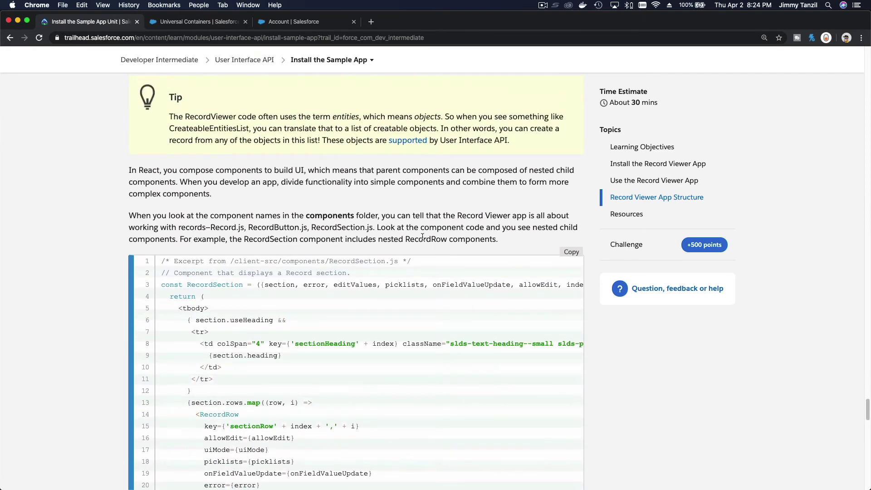
pyautogui.scroll(13, 422, 236)
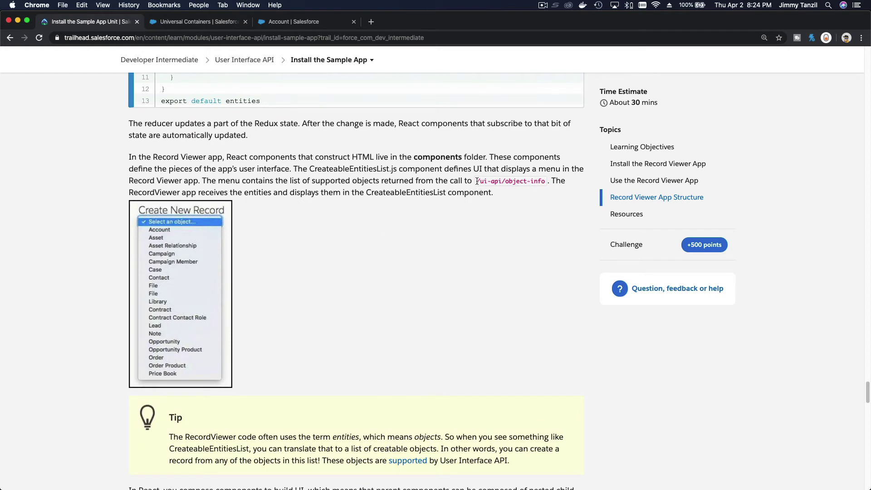
pyautogui.moveTo(476, 181); pyautogui.dragTo(543, 182)
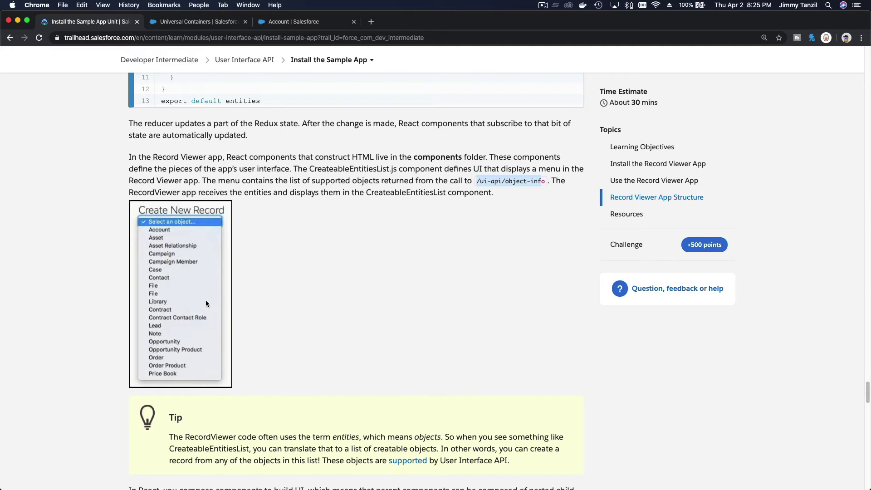
# Reload Record Viewer in Firefox and start a new Case record from Create New Record
pyautogui.click(290, 25)
pyautogui.click(198, 24)
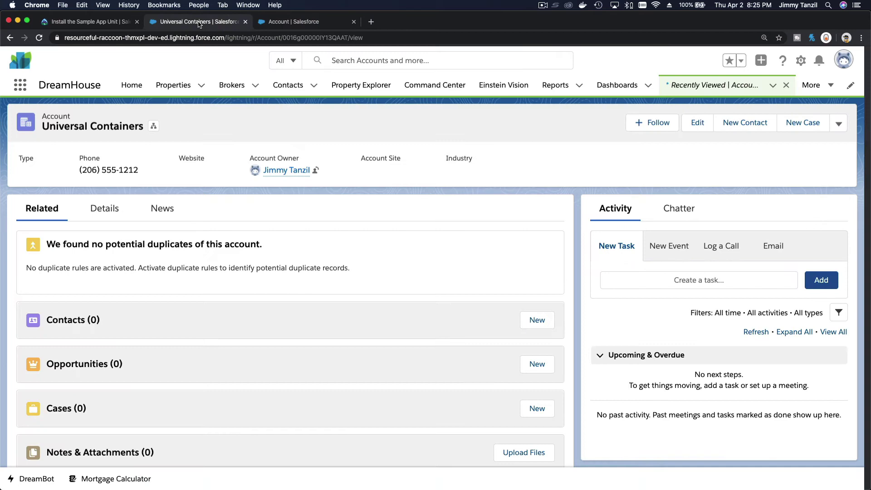
pyautogui.moveTo(382, 481)
pyautogui.click(478, 476)
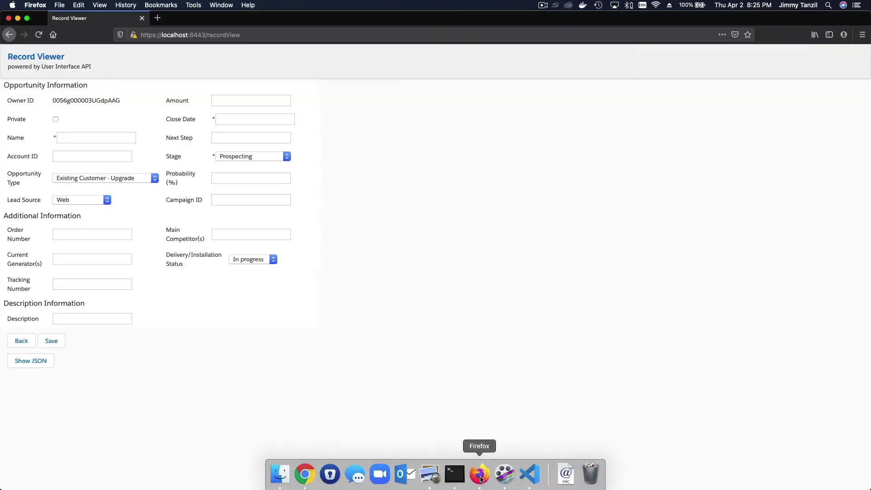
pyautogui.click(39, 35)
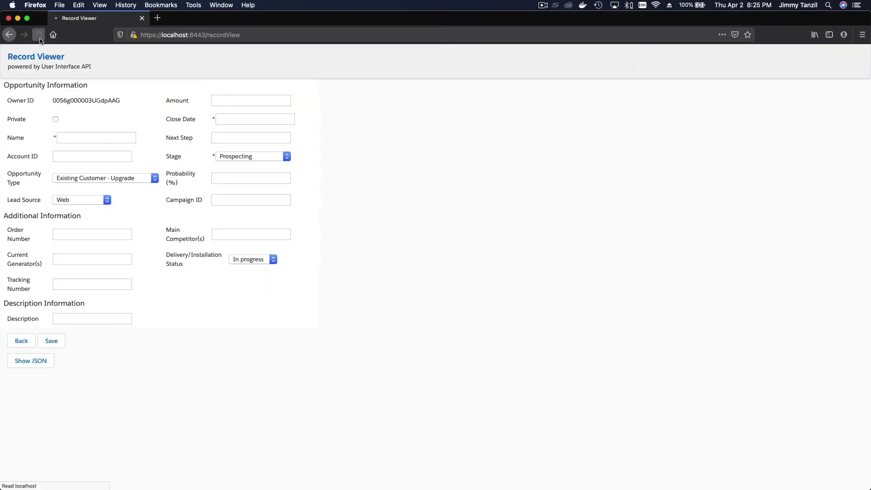
pyautogui.click(431, 216)
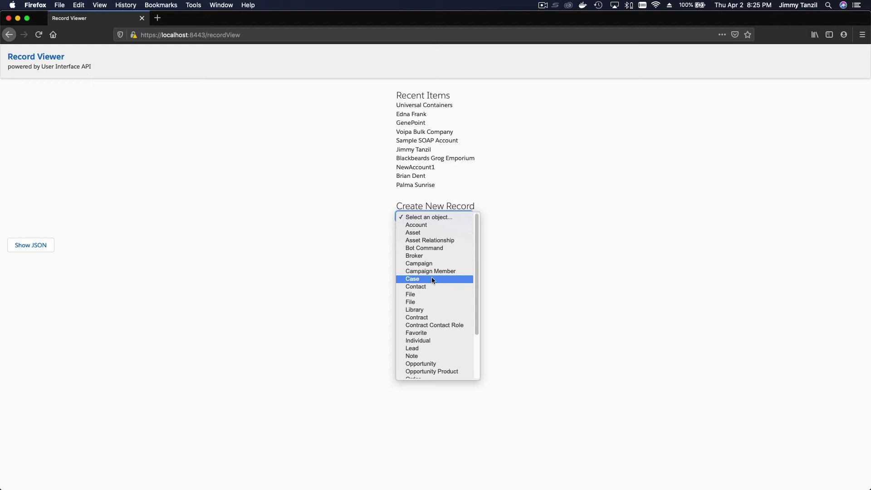
pyautogui.click(416, 281)
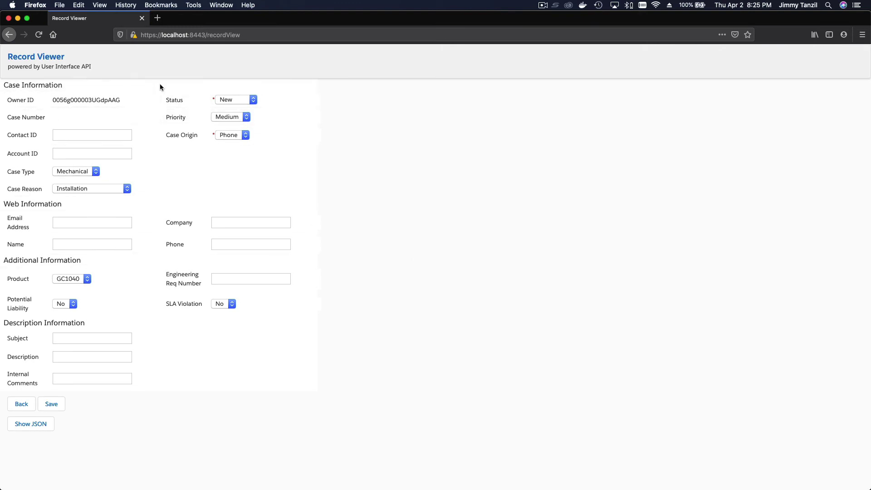
# Inspect the Case Status and Origin choices, keeping Phone, then show the form's JSON
pyautogui.click(239, 99)
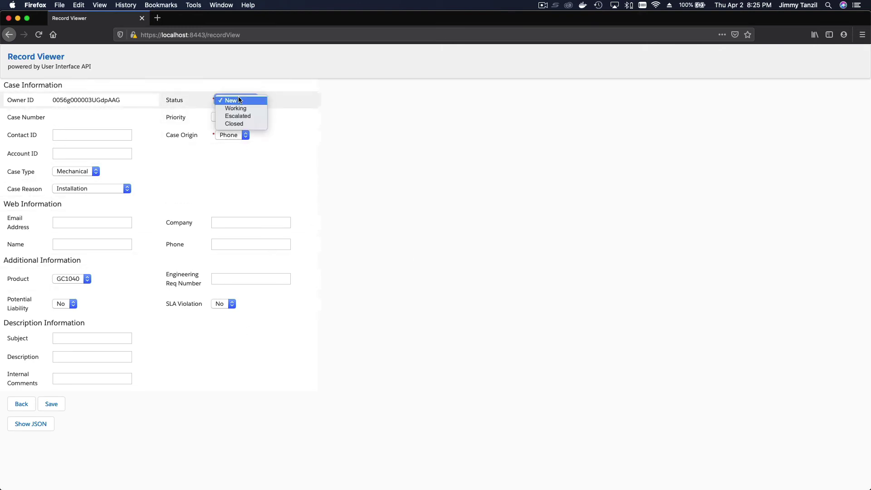
pyautogui.click(270, 140)
pyautogui.click(237, 136)
pyautogui.click(238, 138)
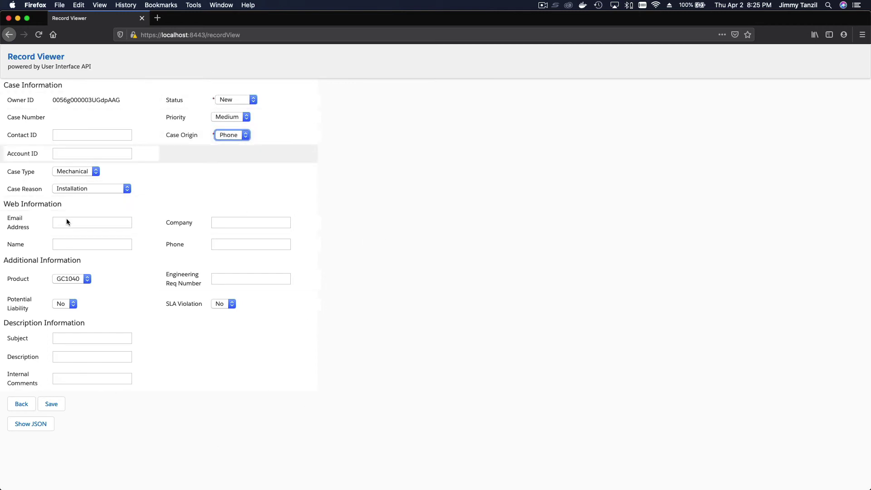
pyautogui.moveTo(255, 489)
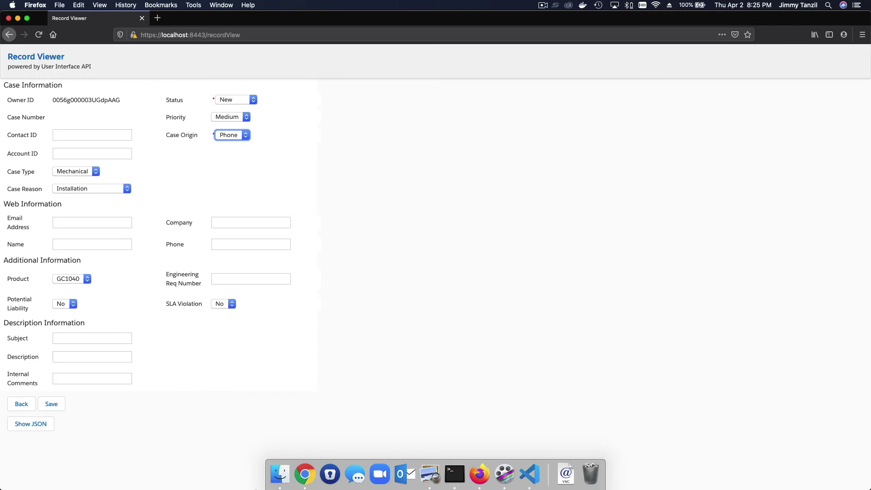
pyautogui.click(49, 423)
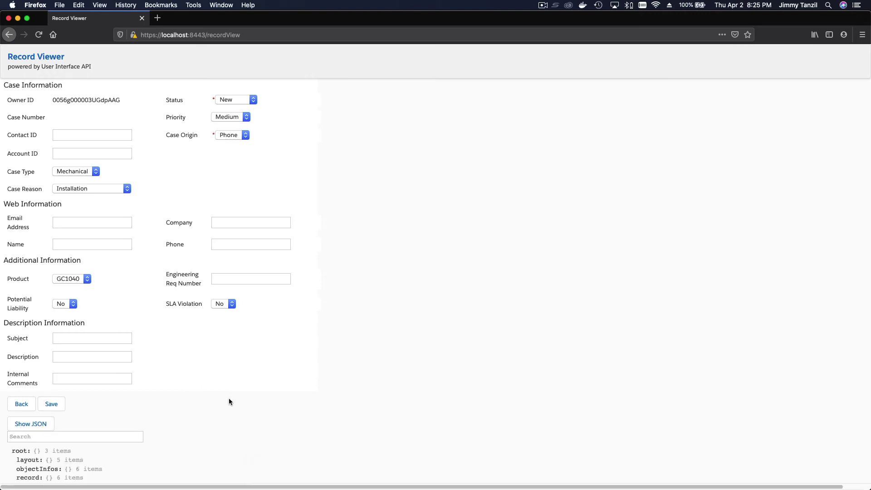
pyautogui.hscroll(1, 229, 399)
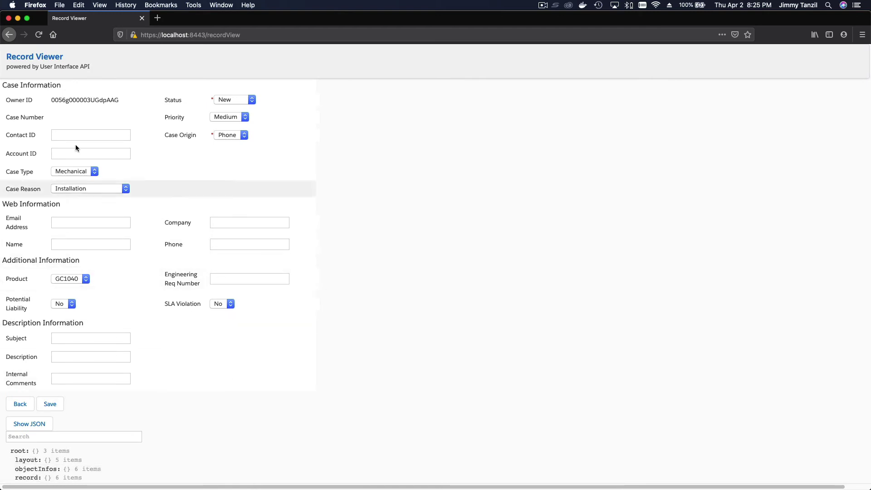
# Reload Record Viewer home, then open a recently viewed contact and show its JSON response
pyautogui.click(39, 34)
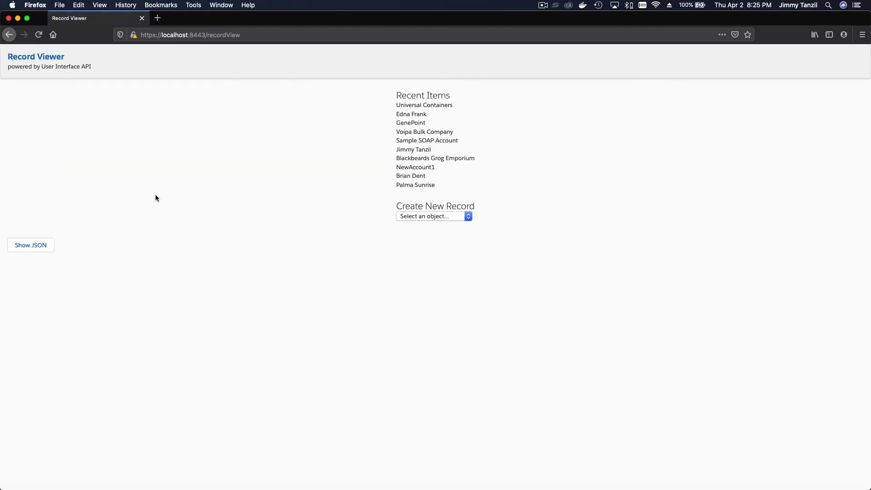
pyautogui.click(35, 247)
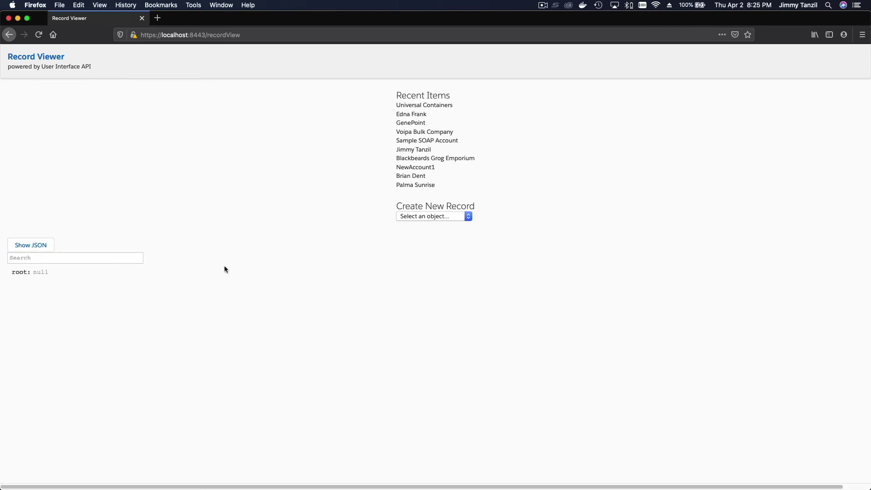
pyautogui.click(125, 258)
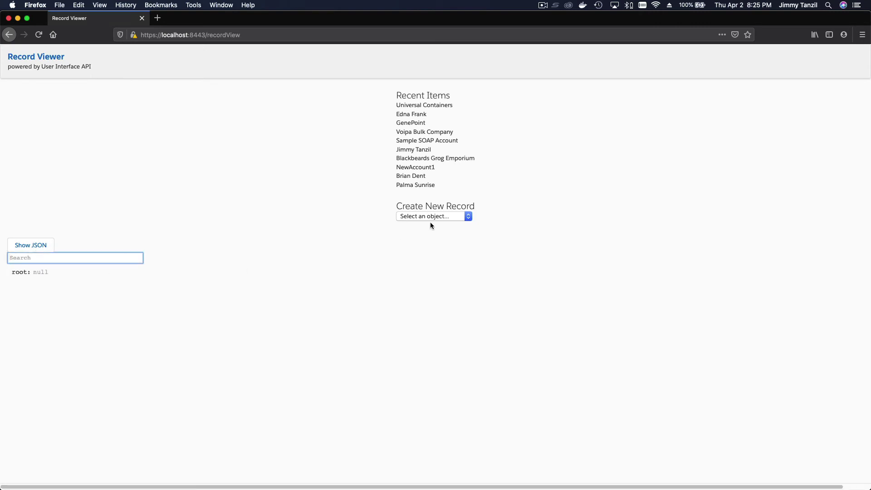
pyautogui.click(417, 176)
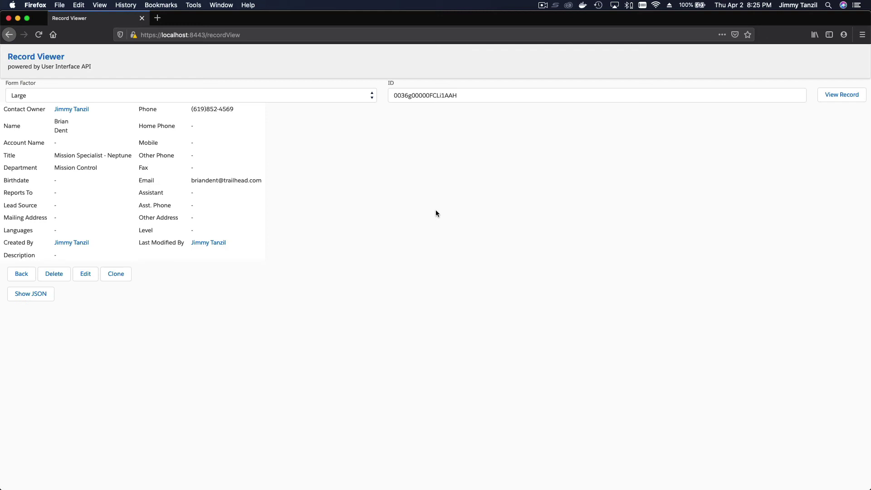
pyautogui.click(20, 294)
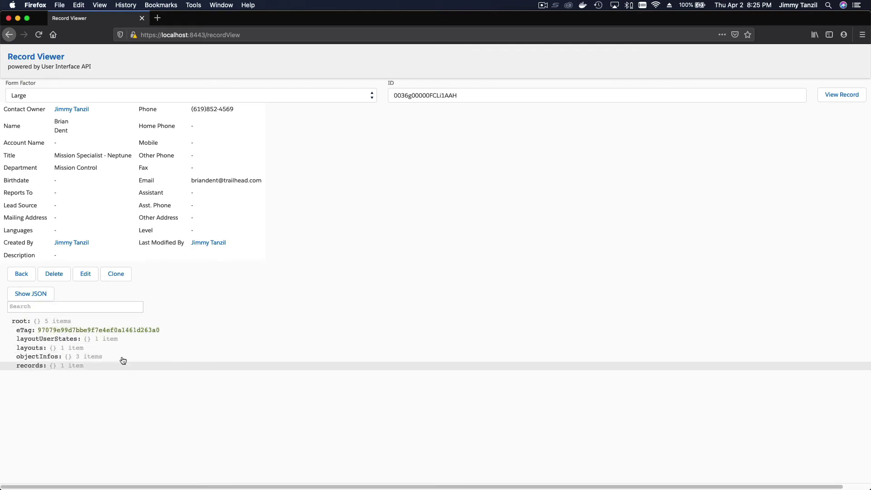
# Expand the JSON's records, objectInfos, Account details and Account childRelationships nodes
pyautogui.click(44, 365)
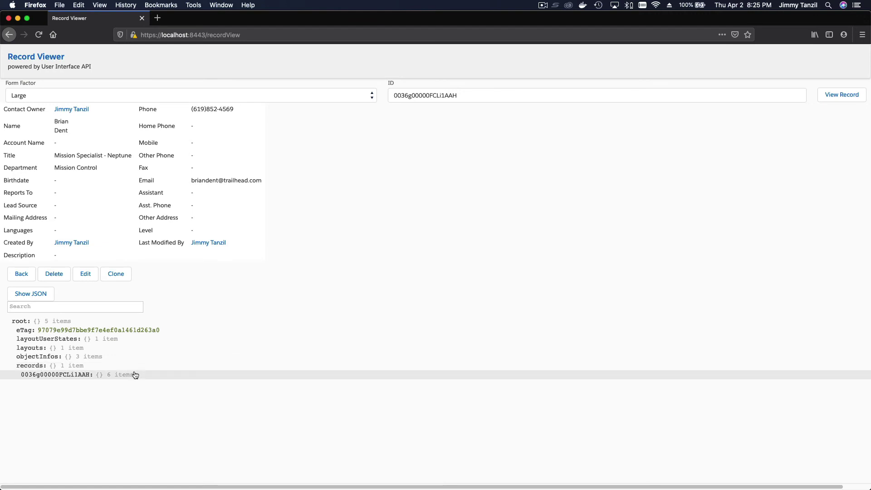
pyautogui.click(77, 356)
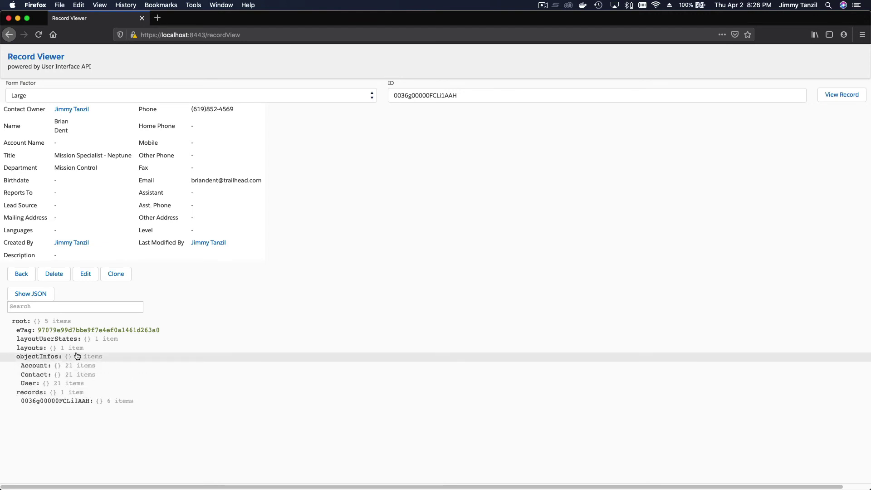
pyautogui.click(44, 367)
pyautogui.scroll(-5, 136, 360)
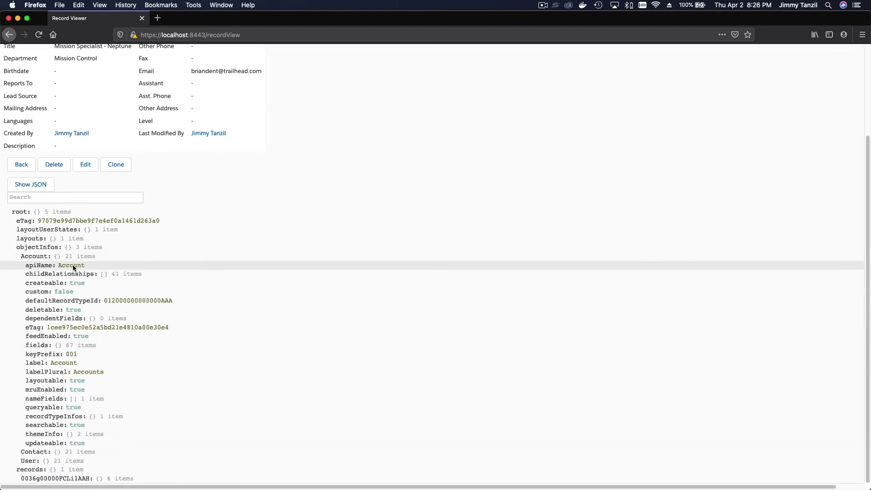
pyautogui.click(90, 275)
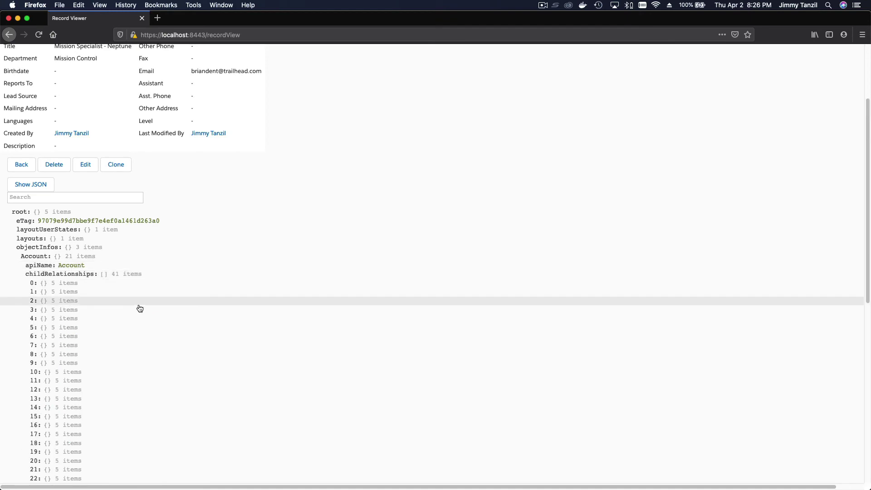
pyautogui.scroll(-4, 142, 309)
pyautogui.scroll(-4, 142, 309)
pyautogui.scroll(10, 140, 304)
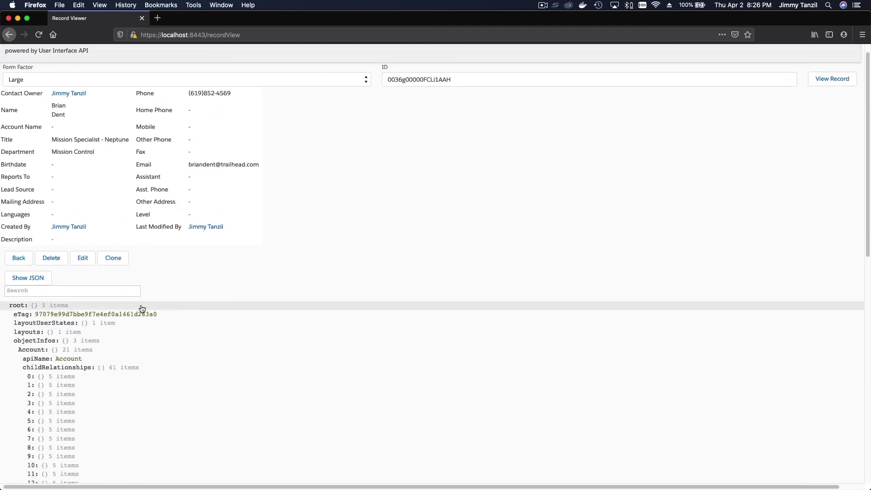
pyautogui.moveTo(315, 488)
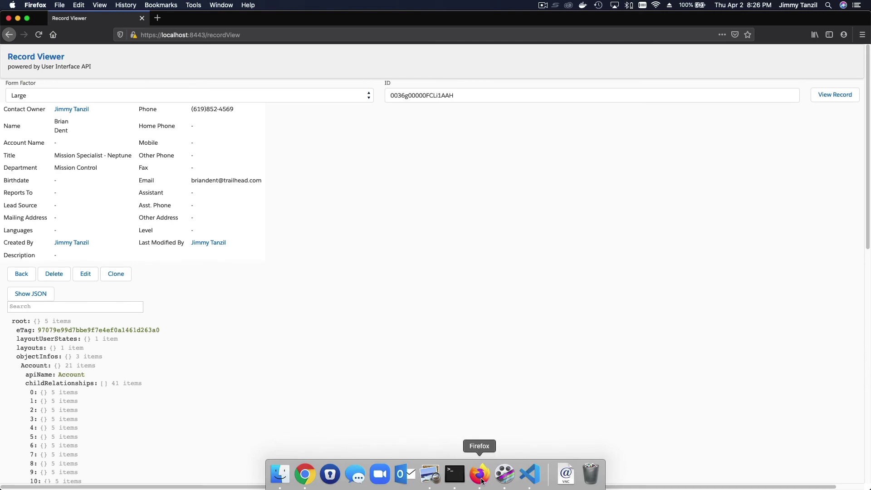
# In Chrome, scroll the Install the Sample App unit to the ABC Computing Warm-rating challenge
pyautogui.click(305, 474)
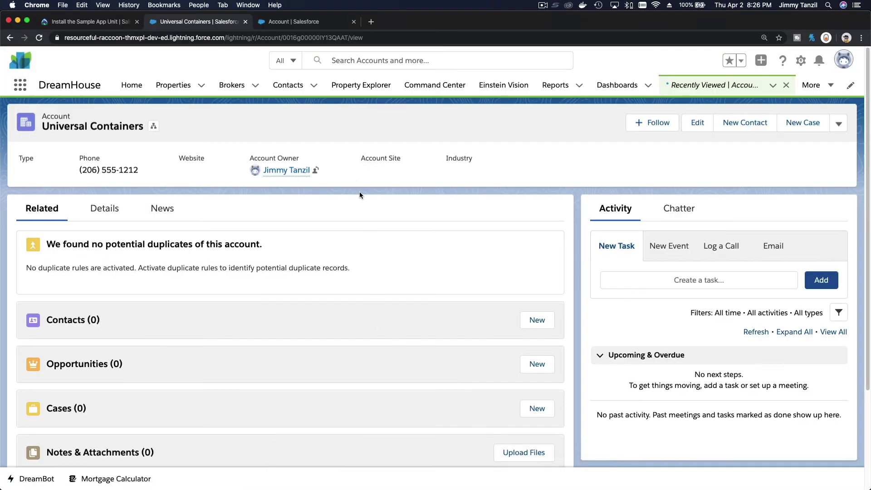
pyautogui.hotkey('ctrl', 'shift', 'Tab')
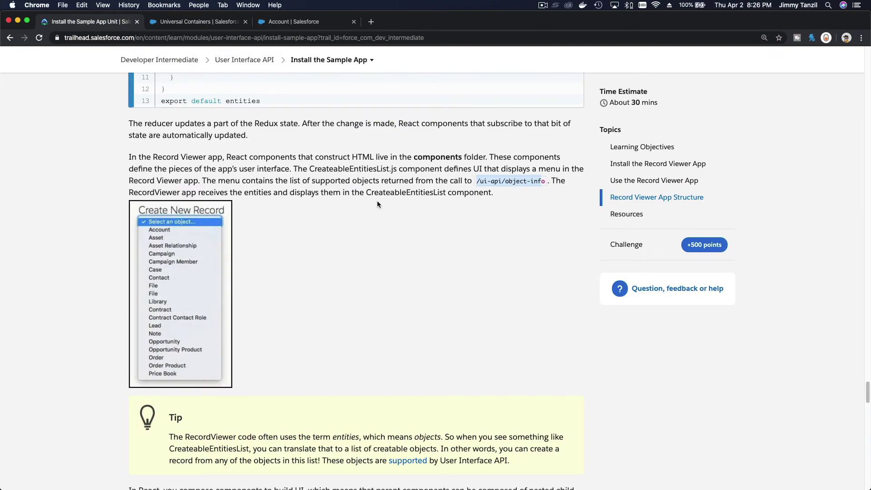
pyautogui.scroll(-20, 377, 201)
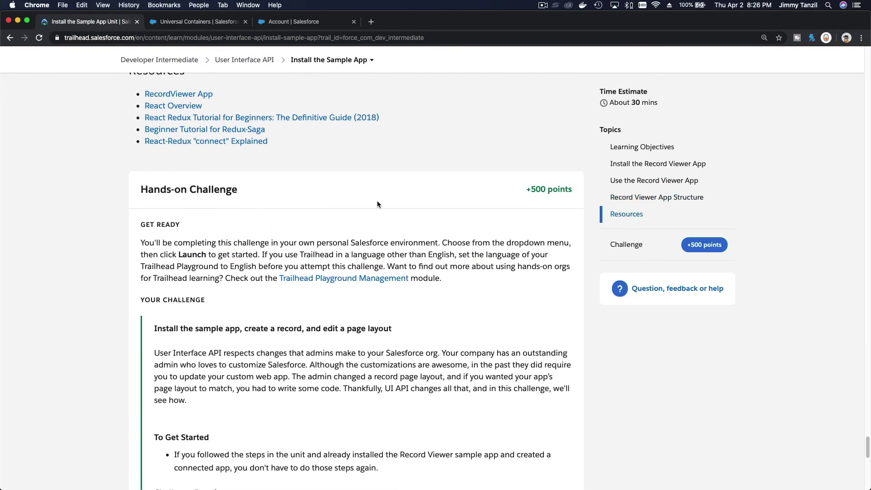
pyautogui.scroll(-5, 377, 203)
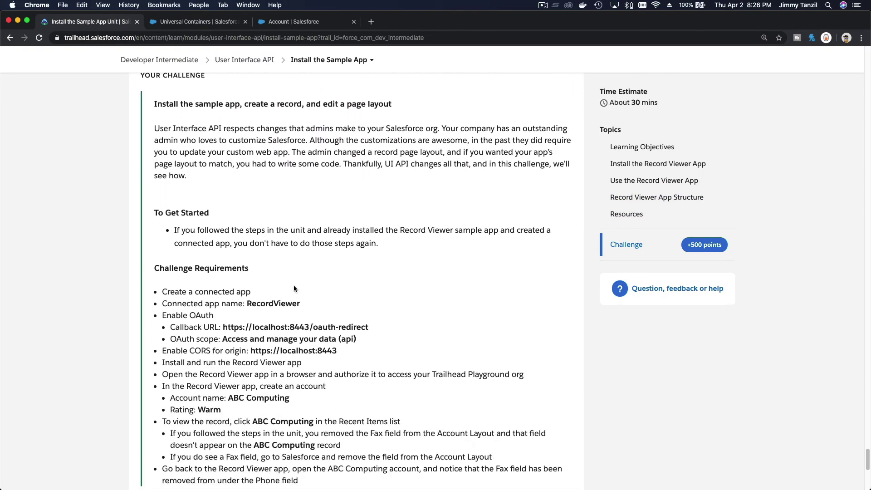
pyautogui.scroll(-3, 293, 288)
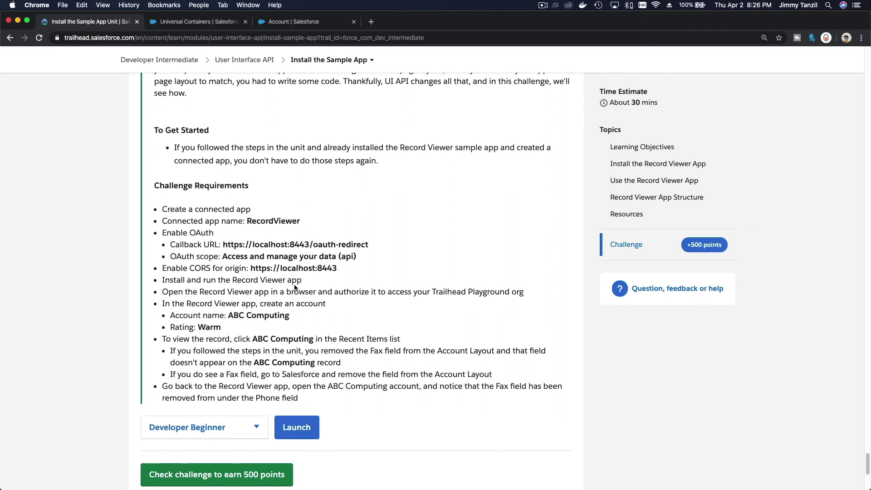
pyautogui.scroll(-1, 290, 322)
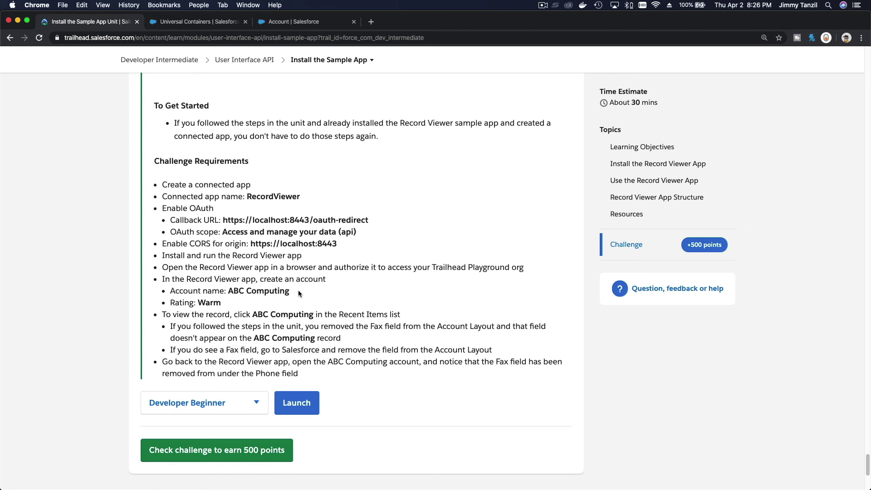
# Back in Record Viewer home, choose Account as the new record type to create
pyautogui.moveTo(327, 485)
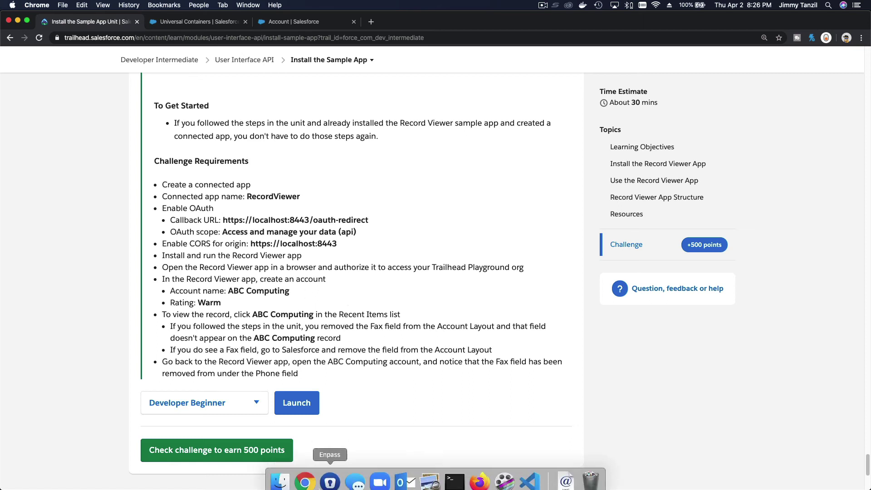
pyautogui.click(480, 474)
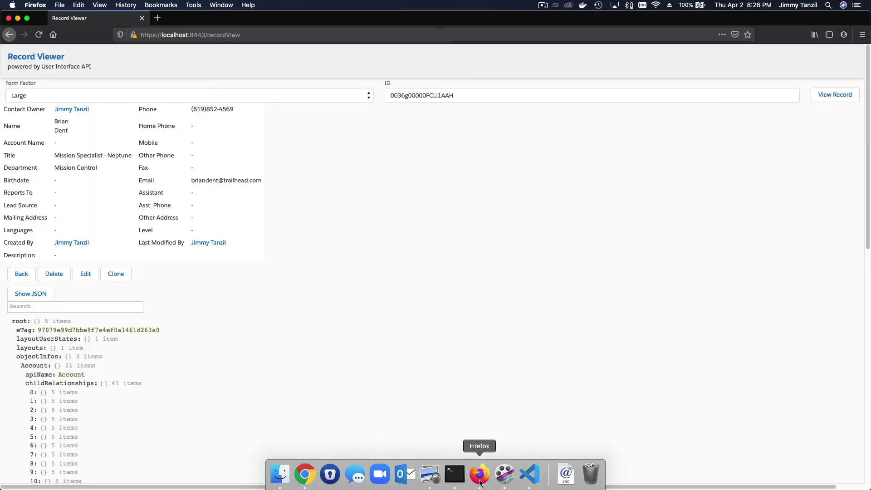
pyautogui.click(39, 34)
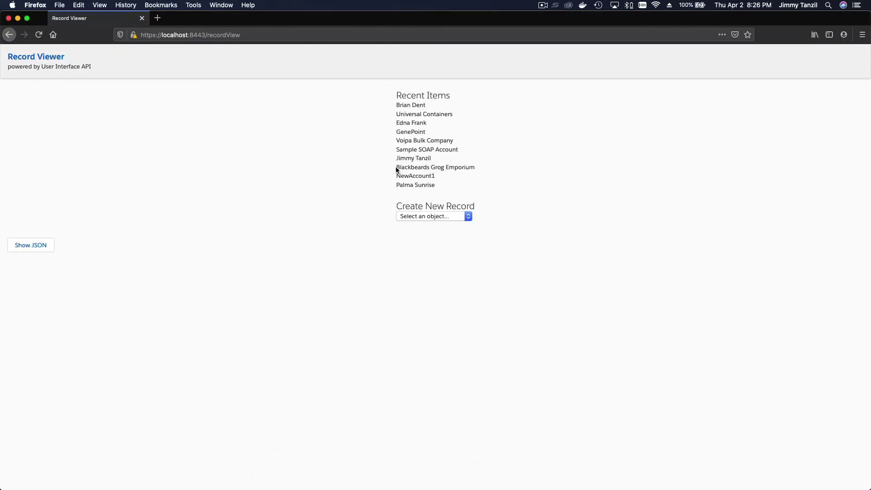
pyautogui.click(442, 216)
pyautogui.click(444, 225)
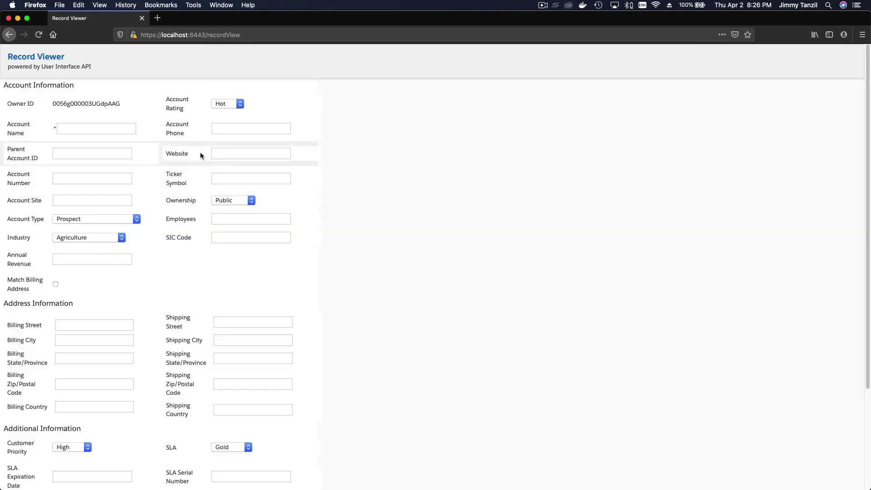
# Save a new account named 'ABC Computing' rated Warm, then open its record
pyautogui.click(133, 131)
pyautogui.write('A')
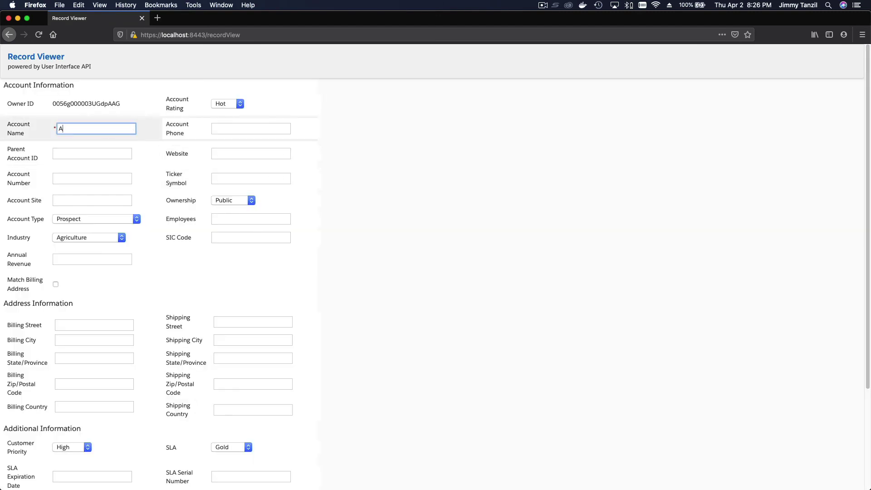
pyautogui.write('BC Computing')
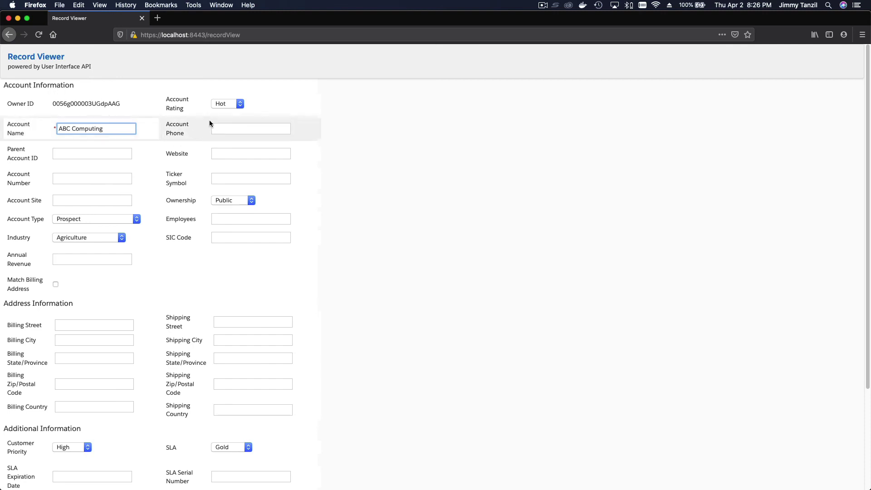
pyautogui.click(225, 104)
pyautogui.click(227, 112)
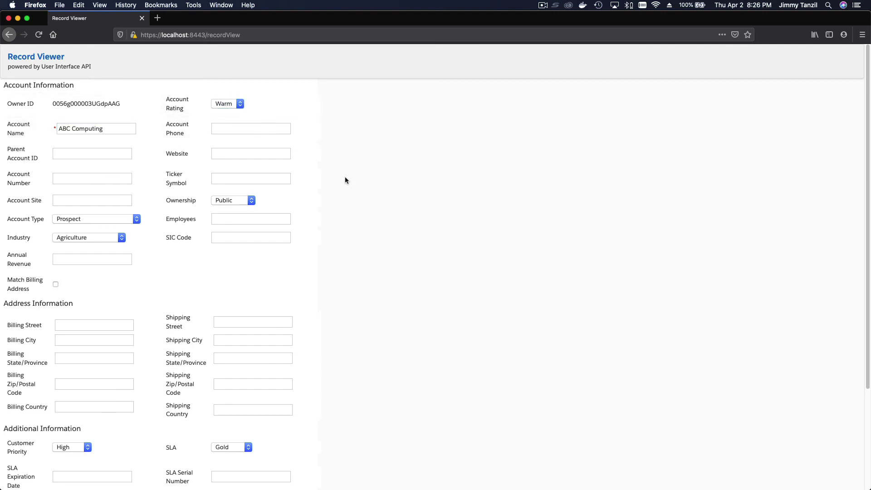
pyautogui.scroll(-5, 83, 420)
pyautogui.scroll(-1, 84, 422)
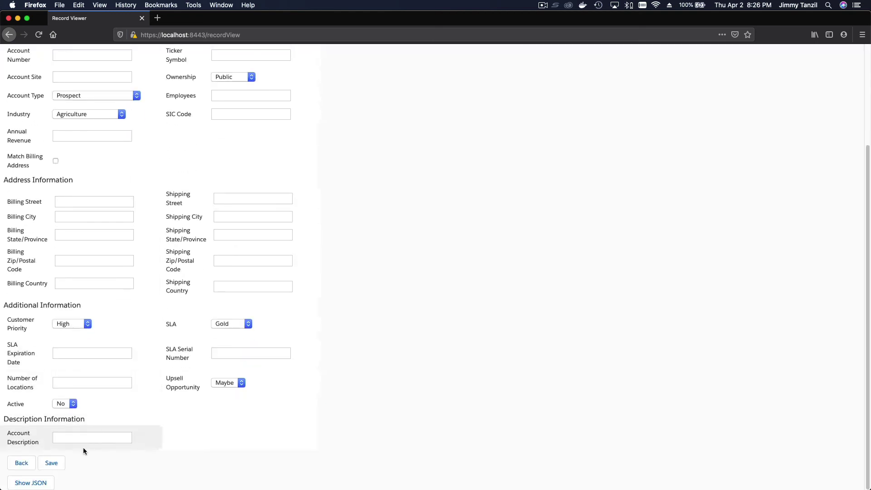
pyautogui.click(47, 466)
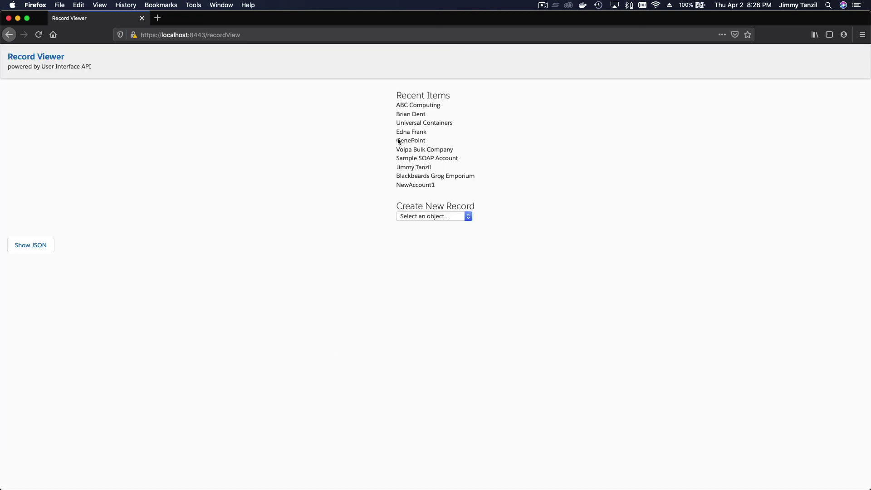
pyautogui.click(428, 108)
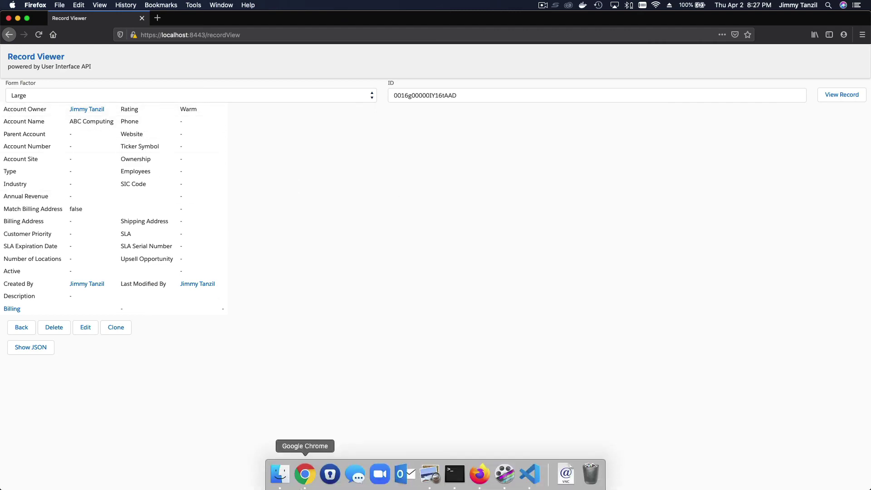
# In Trailhead, glance at the User Interface API units list, then check the challenge for 500 points
pyautogui.click(301, 477)
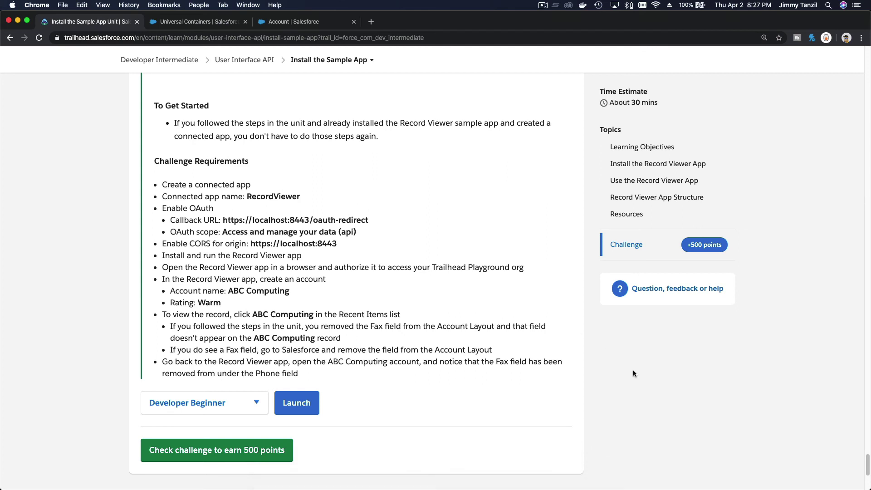
pyautogui.click(367, 61)
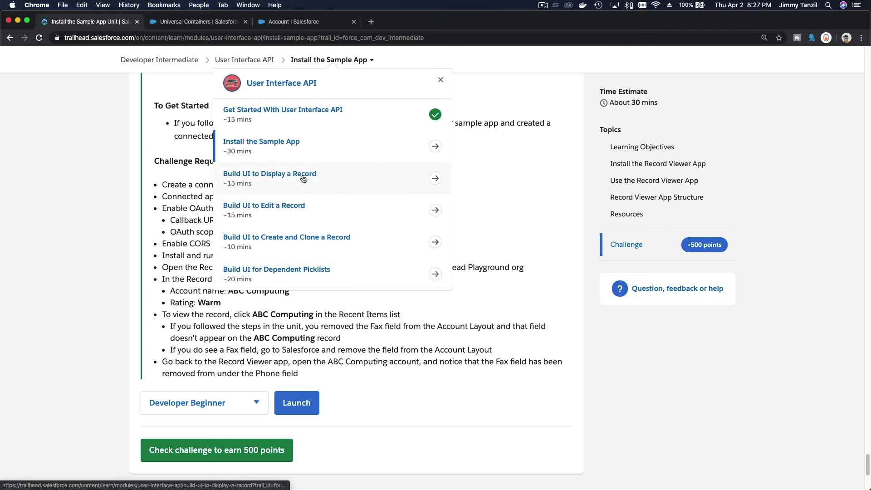
pyautogui.click(618, 401)
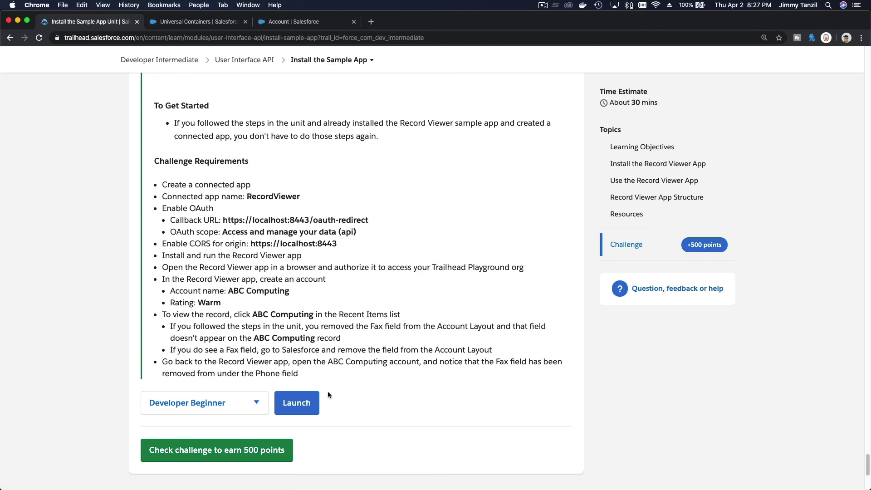
pyautogui.click(221, 450)
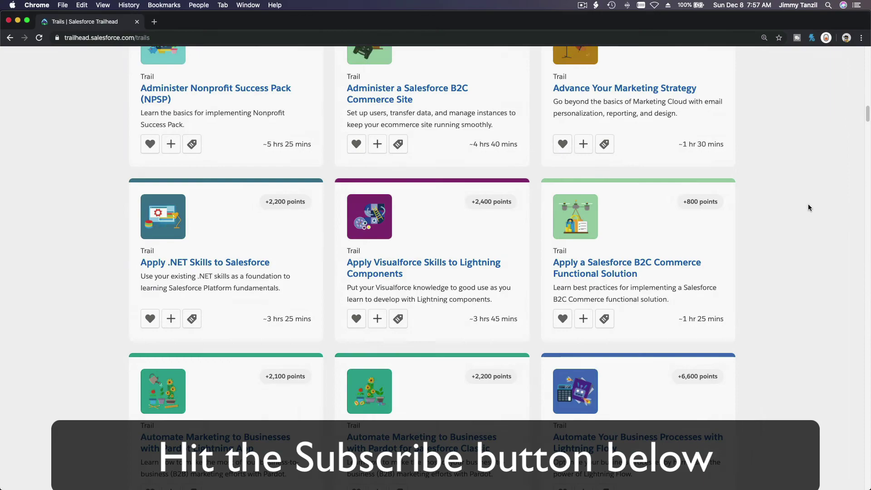
# Scroll down through the page to browse its listings
pyautogui.scroll(-15, 807, 203)
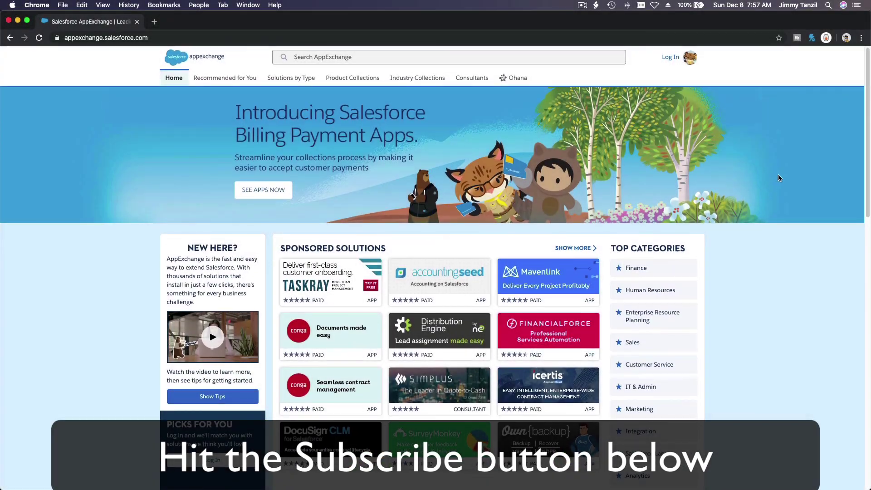
pyautogui.scroll(-10, 806, 162)
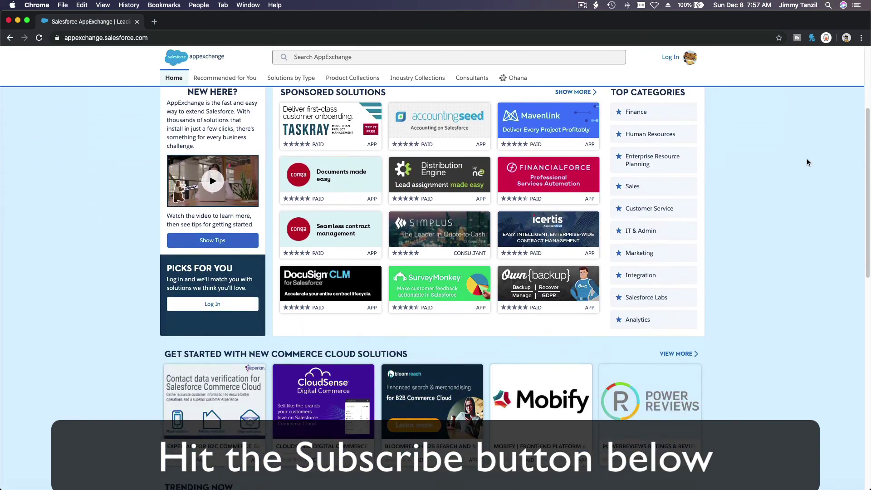
pyautogui.scroll(-3, 807, 162)
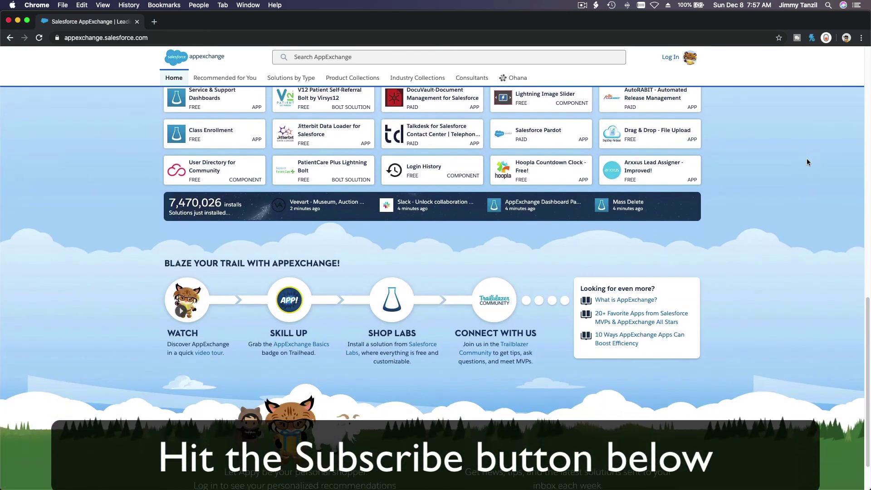
pyautogui.scroll(-2, 806, 162)
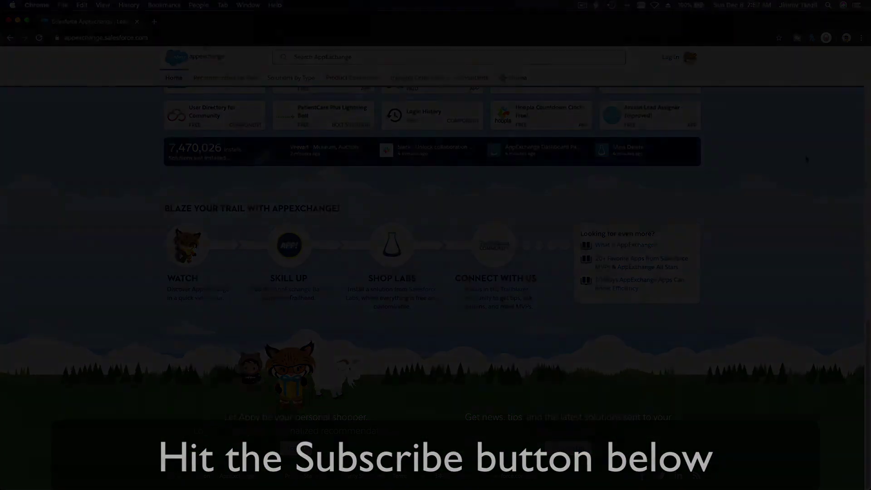